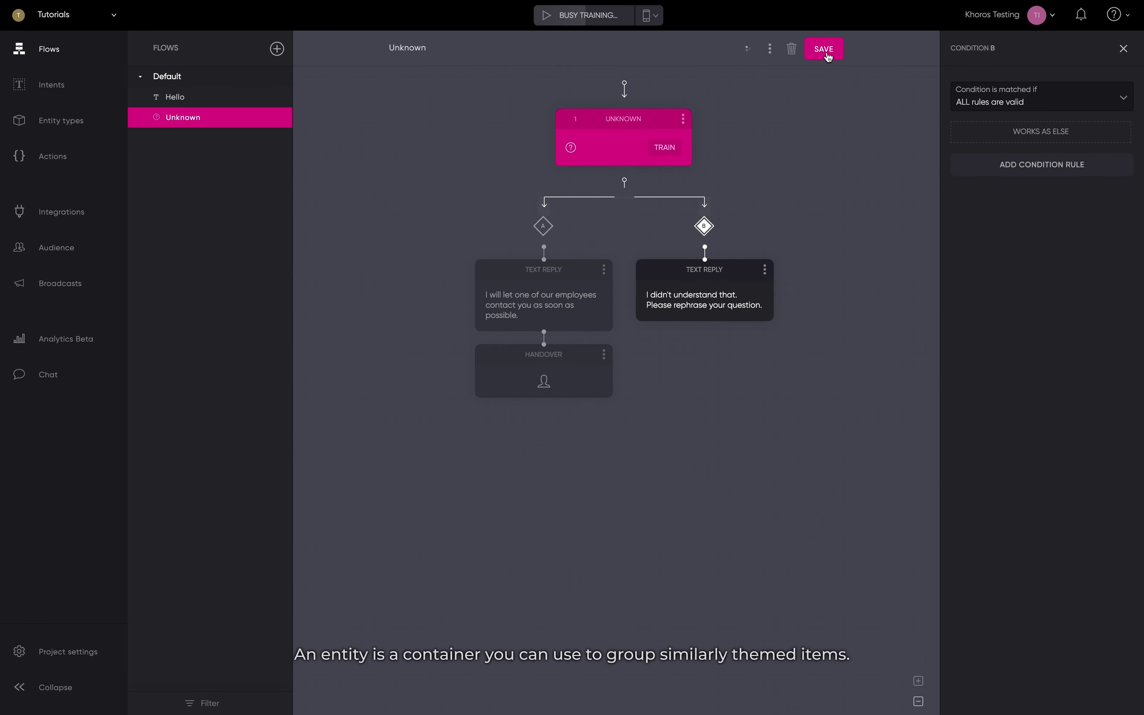
Save the Unknown flow with its two condition branches, then go to Entity types
{"action": "left_click", "coordinate": [825, 50]}
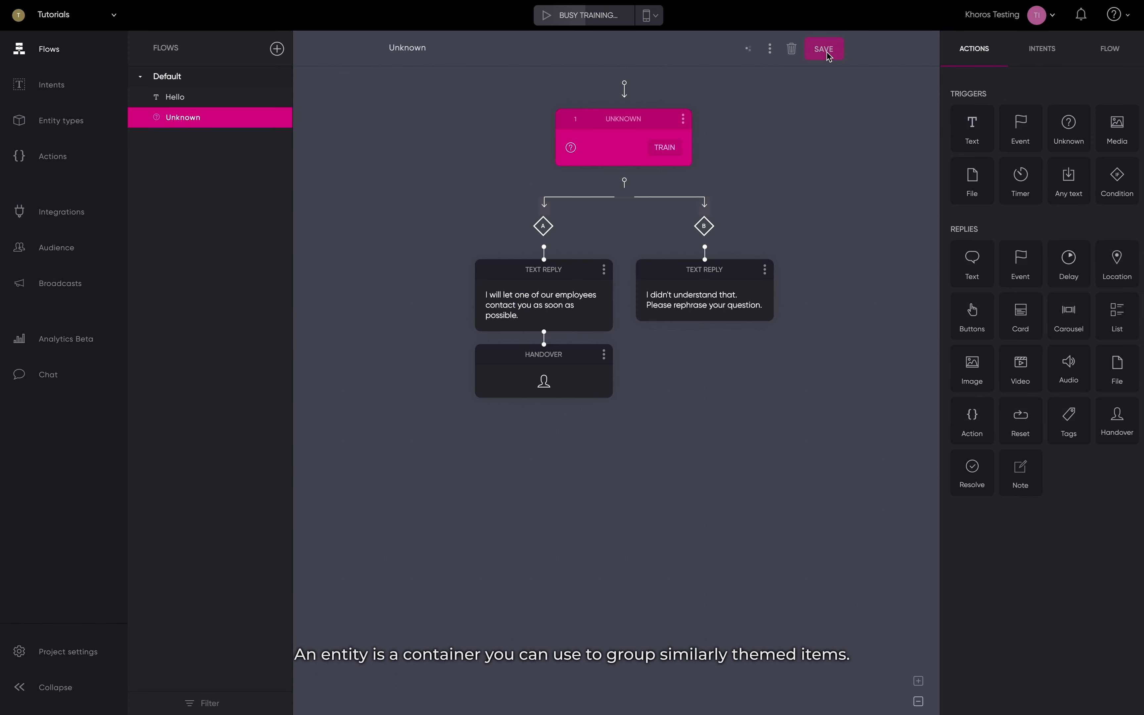
{"action": "left_click", "coordinate": [61, 121]}
Create a new entity type list named 'food'
{"action": "left_click", "coordinate": [276, 48]}
{"action": "left_click", "coordinate": [262, 98]}
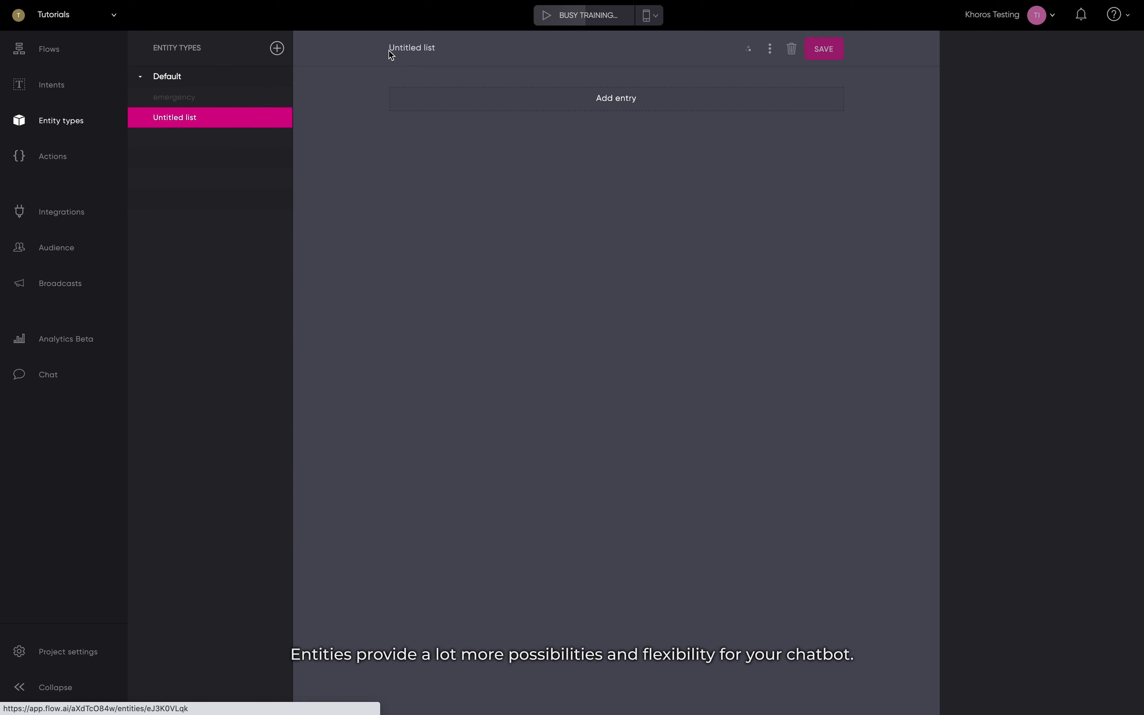
{"action": "left_click", "coordinate": [392, 48]}
{"action": "type", "text": "food"}
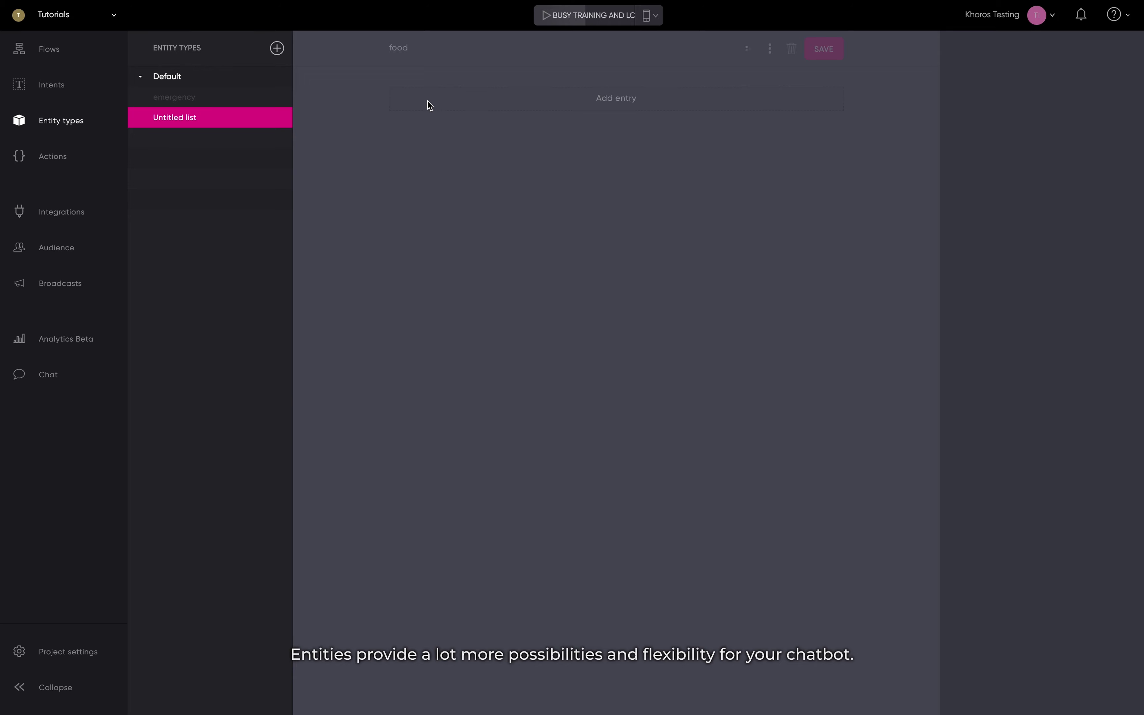
Add the entry 'hamburger' with the synonym 'burger' to the food entity
{"action": "left_click", "coordinate": [429, 103]}
{"action": "type", "text": "hamburger"}
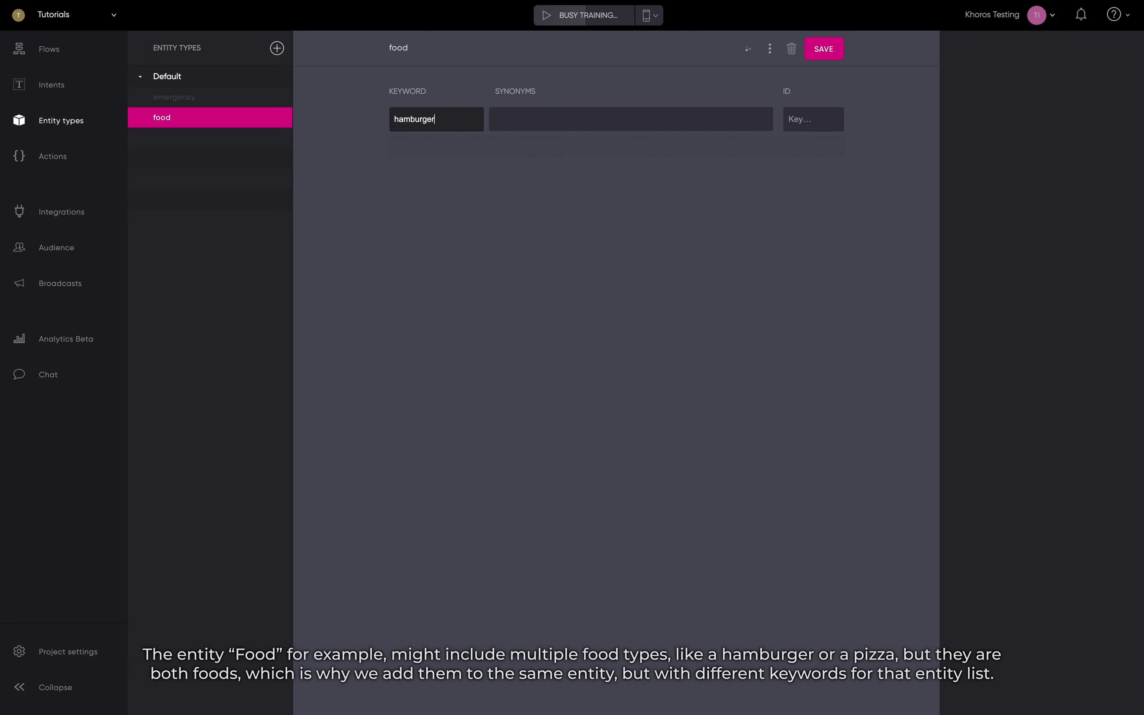
{"action": "left_click", "coordinate": [631, 119]}
{"action": "type", "text": "burger"}
{"action": "key", "text": "Tab"}
{"action": "key", "text": "Return"}
Add 'pizza' and 'fries' as further food entries
{"action": "type", "text": "pizza"}
{"action": "key", "text": "Tab"}
{"action": "key", "text": "Tab"}
{"action": "key", "text": "Return"}
{"action": "type", "text": "fries"}
{"action": "key", "text": "Tab"}
{"action": "key", "text": "Tab"}
{"action": "key", "text": "Return"}
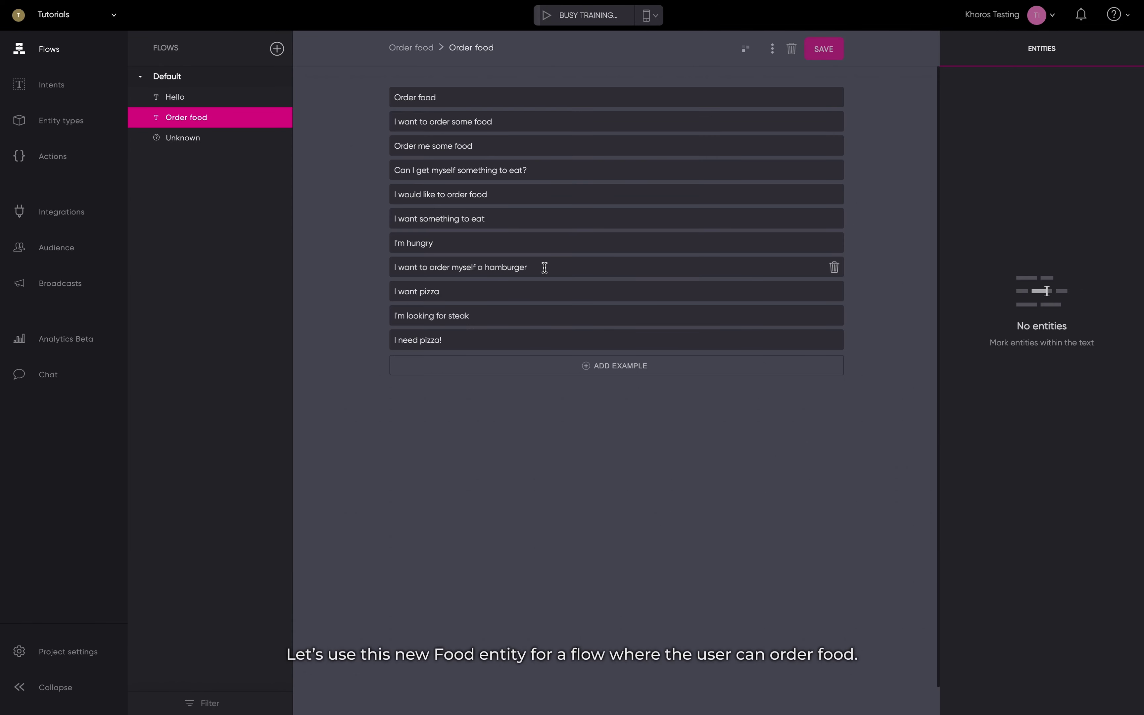
Tag 'pizza' as the food entity in the Order food training examples and save
{"action": "double_click", "coordinate": [429, 341]}
{"action": "left_click", "coordinate": [343, 472]}
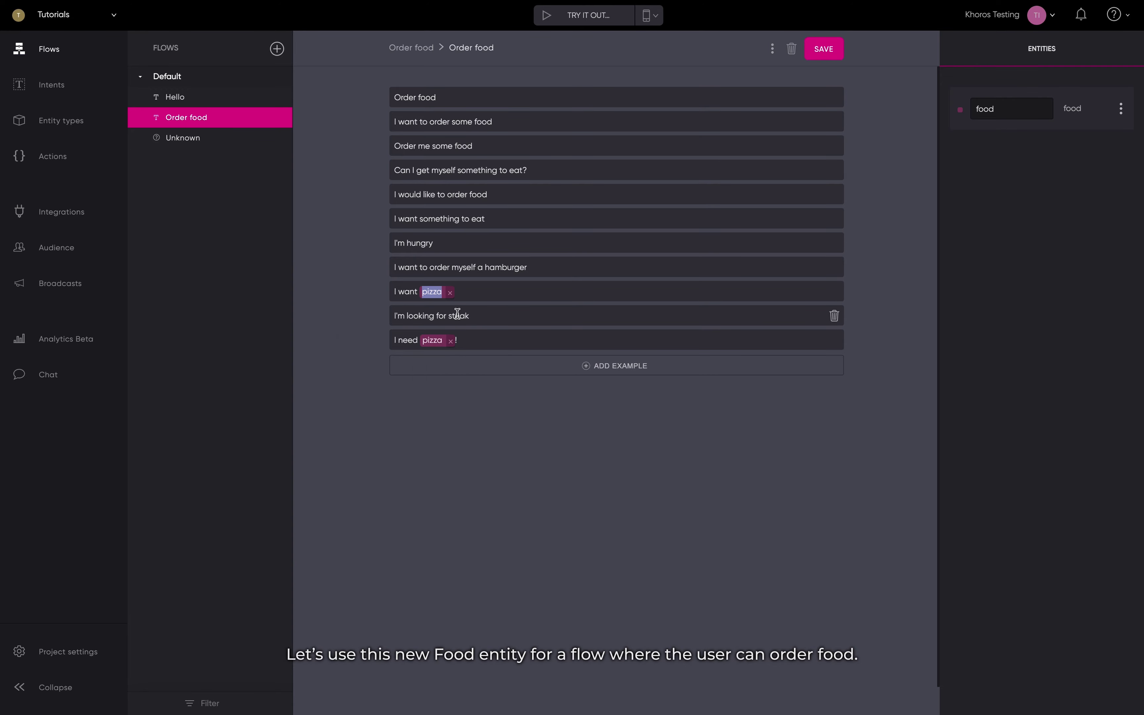
{"action": "left_click", "coordinate": [824, 48]}
Add the text reply 'One delicious {{food}} coming up!' under the Order food intent and save
{"action": "left_click", "coordinate": [410, 47]}
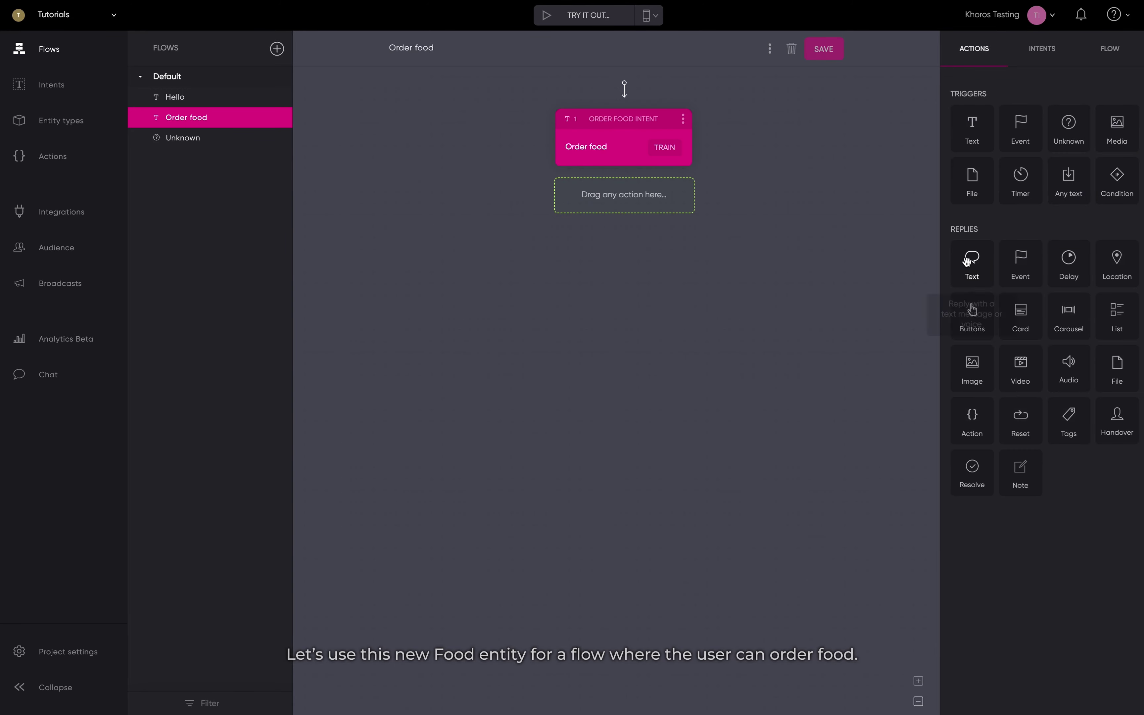
{"action": "left_click_drag", "start_coordinate": [970, 267], "coordinate": [644, 204]}
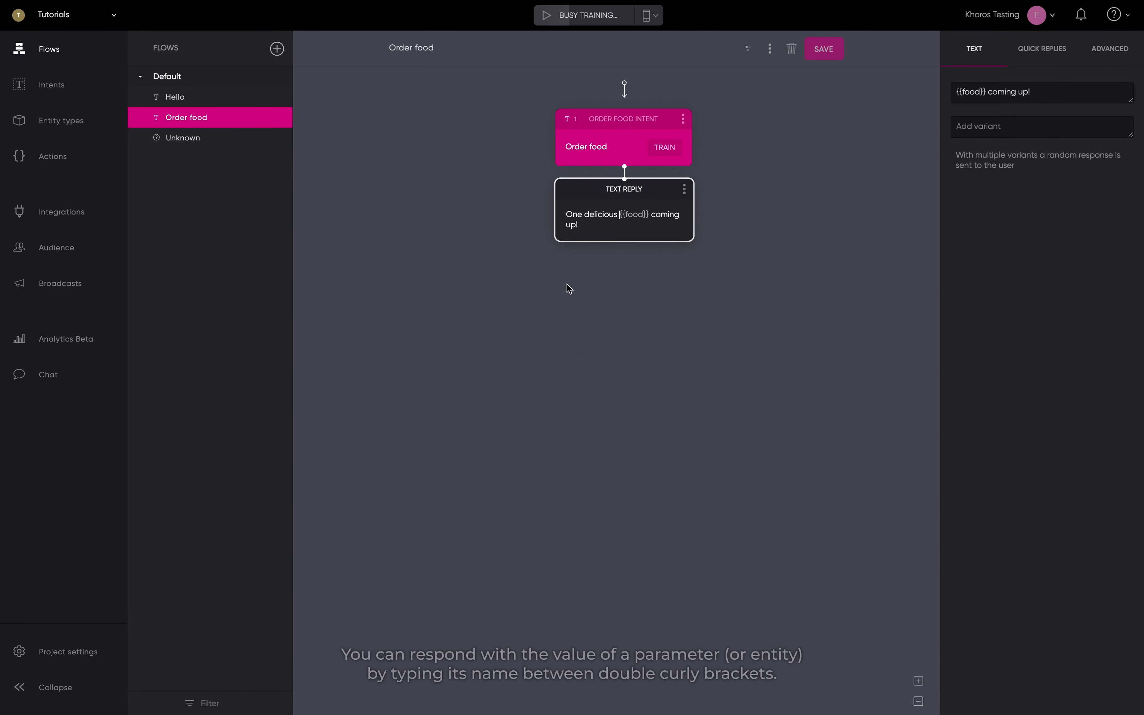
{"action": "left_click", "coordinate": [569, 288]}
{"action": "left_click", "coordinate": [824, 49]}
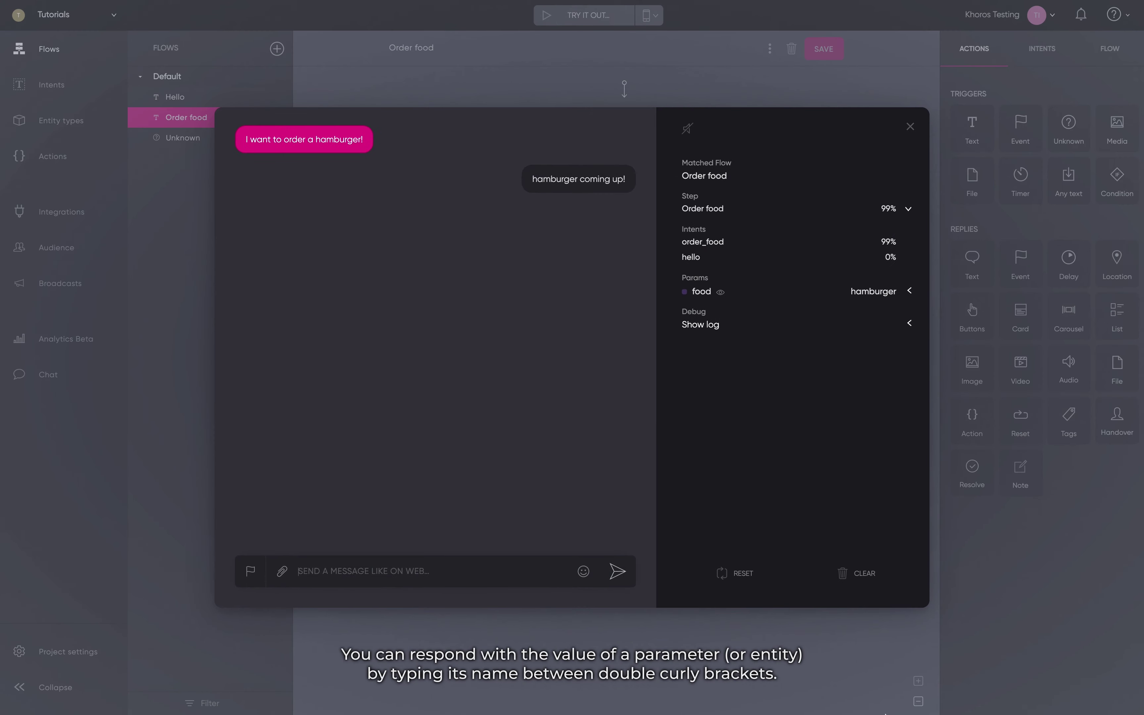
Clear the test chat and send 'I want to order a hamburger'
{"action": "left_click", "coordinate": [858, 573]}
{"action": "left_click", "coordinate": [300, 572]}
{"action": "type", "text": "I want to order a hamburger"}
{"action": "key", "text": "Return"}
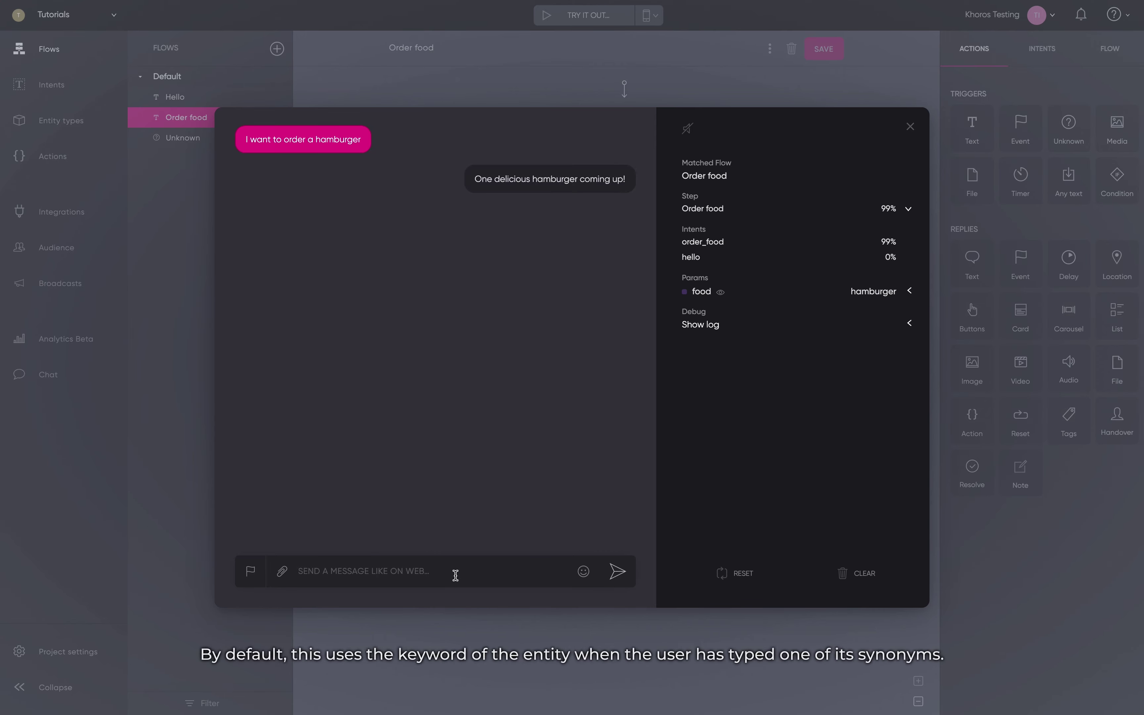
Reset the chat, send 'I want to order food', then close the test chat
{"action": "left_click", "coordinate": [726, 579]}
{"action": "left_click", "coordinate": [470, 574]}
{"action": "type", "text": "I want to order food"}
{"action": "key", "text": "Return"}
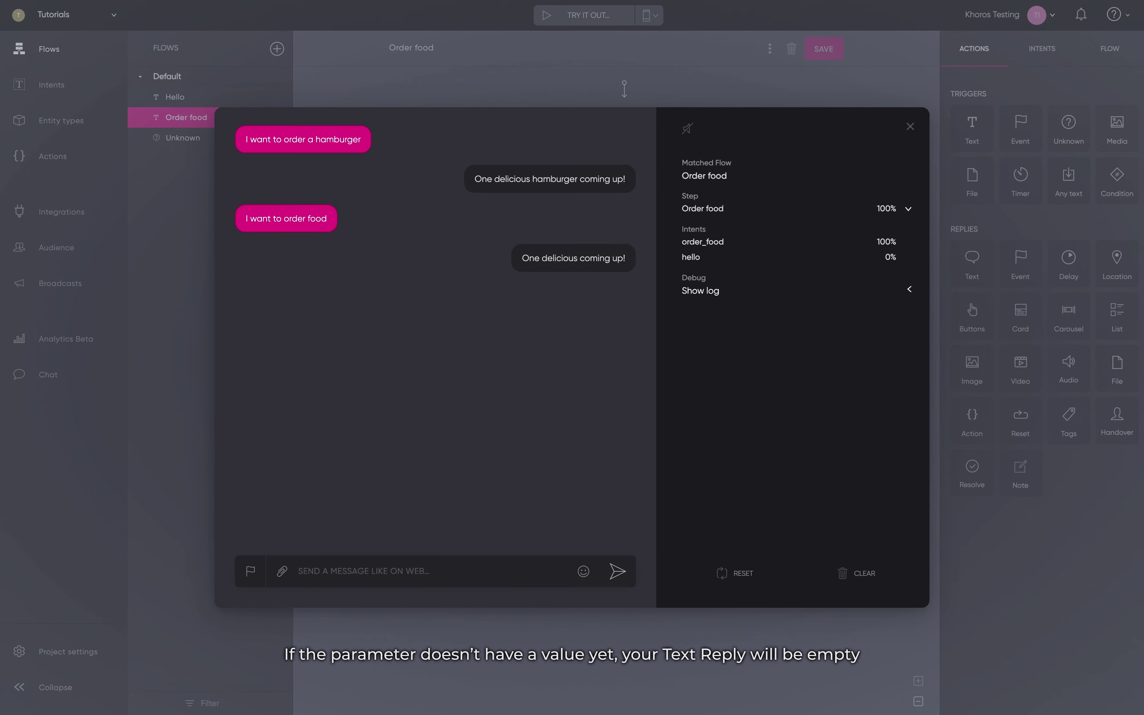
{"action": "left_click", "coordinate": [910, 127]}
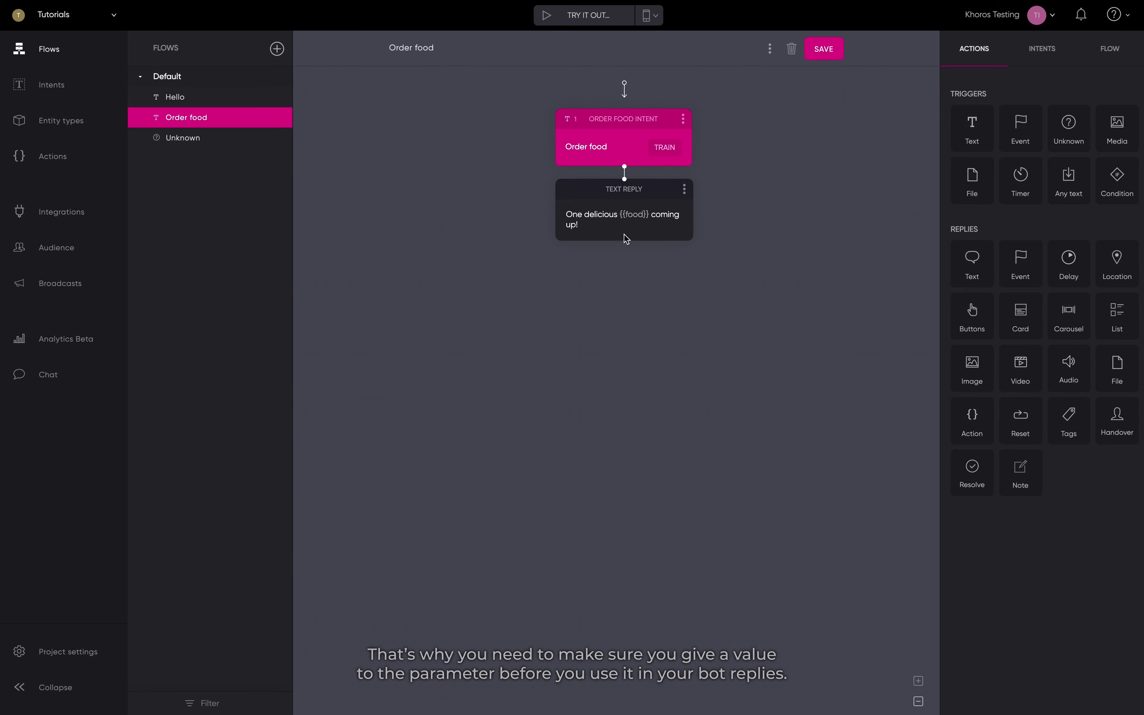
Set the Order food intent's food parameter to Is required
{"action": "left_click", "coordinate": [648, 126]}
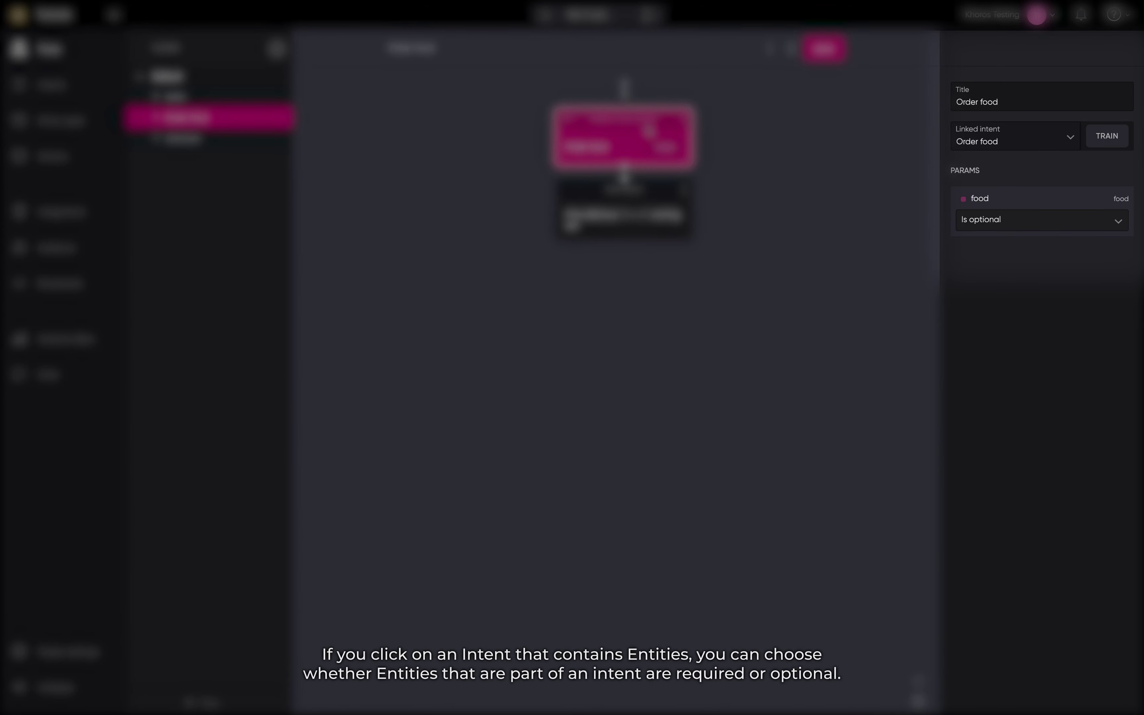
{"action": "left_click", "coordinate": [1001, 228]}
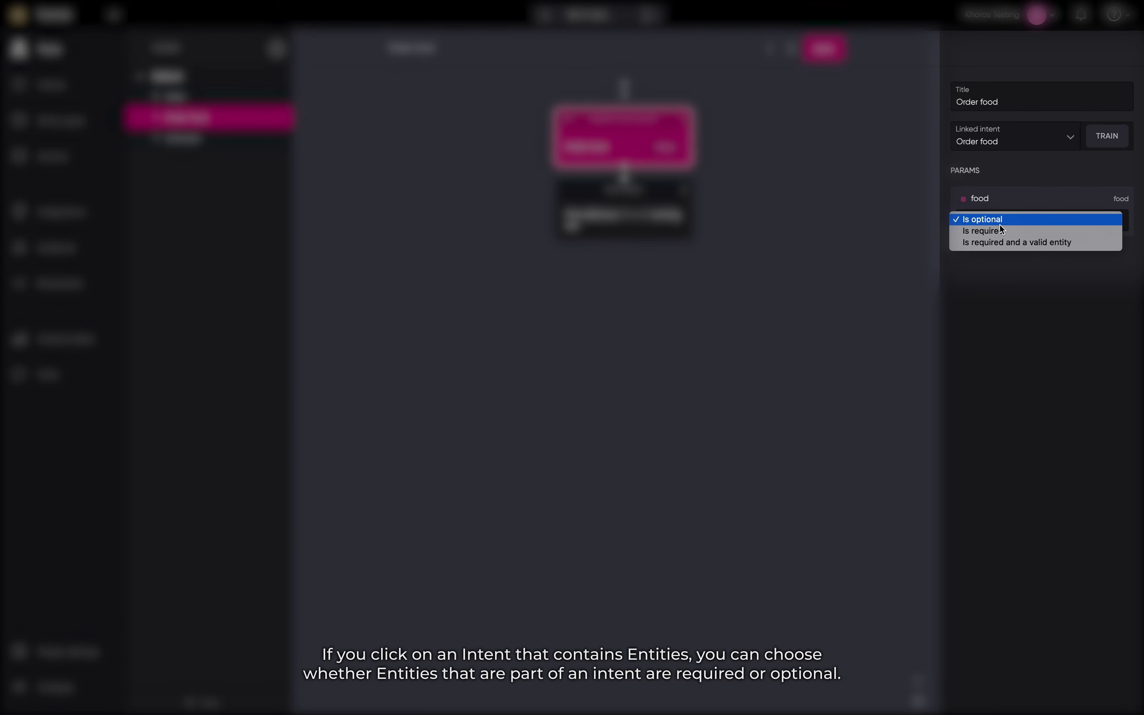
{"action": "left_click", "coordinate": [994, 229]}
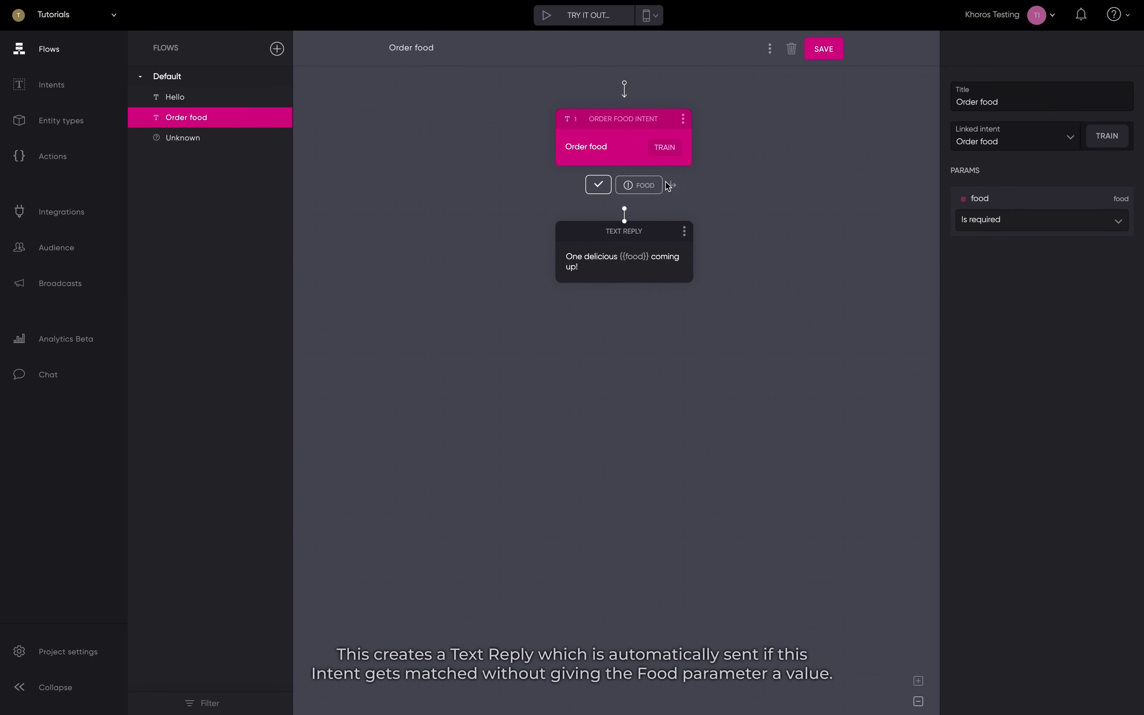
Make the missing-food reply ask 'What food do you want?'
{"action": "left_click", "coordinate": [641, 184]}
{"action": "double_click", "coordinate": [590, 255]}
{"action": "type", "text": "Wha"}
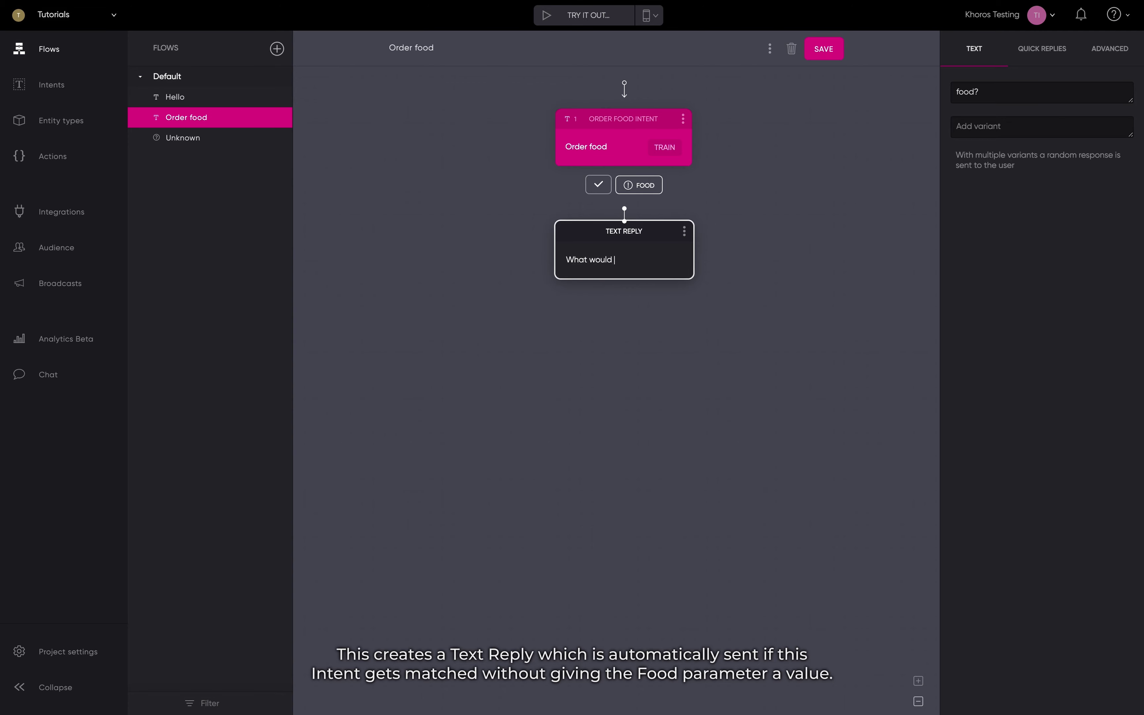
{"action": "type", "text": "t food do you want?"}
{"action": "left_click", "coordinate": [739, 292]}
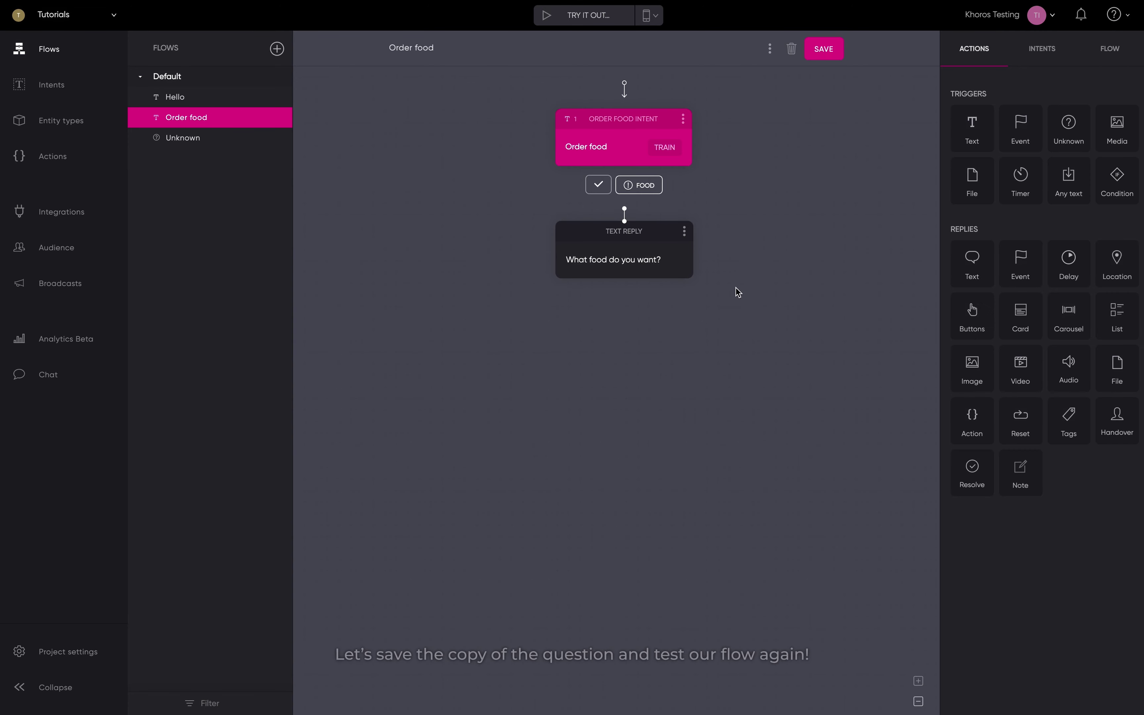
Save the flow and test it by resending 'I want to order food'
{"action": "left_click", "coordinate": [824, 49]}
{"action": "left_click", "coordinate": [577, 17]}
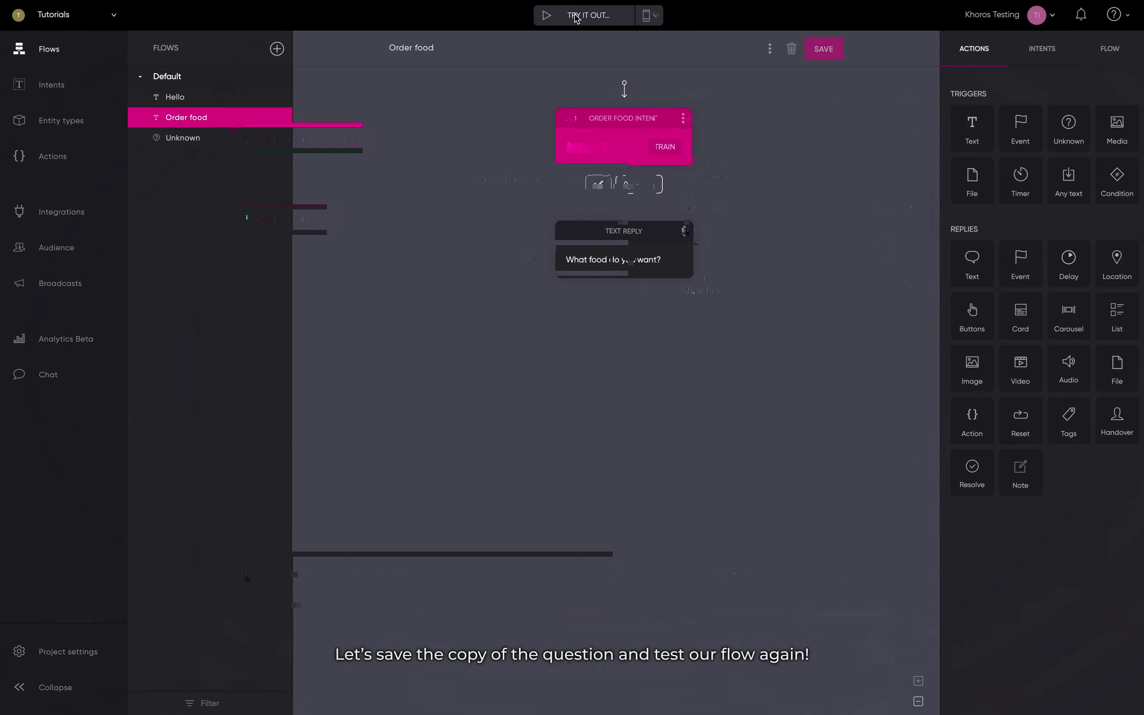
{"action": "left_click", "coordinate": [350, 219]}
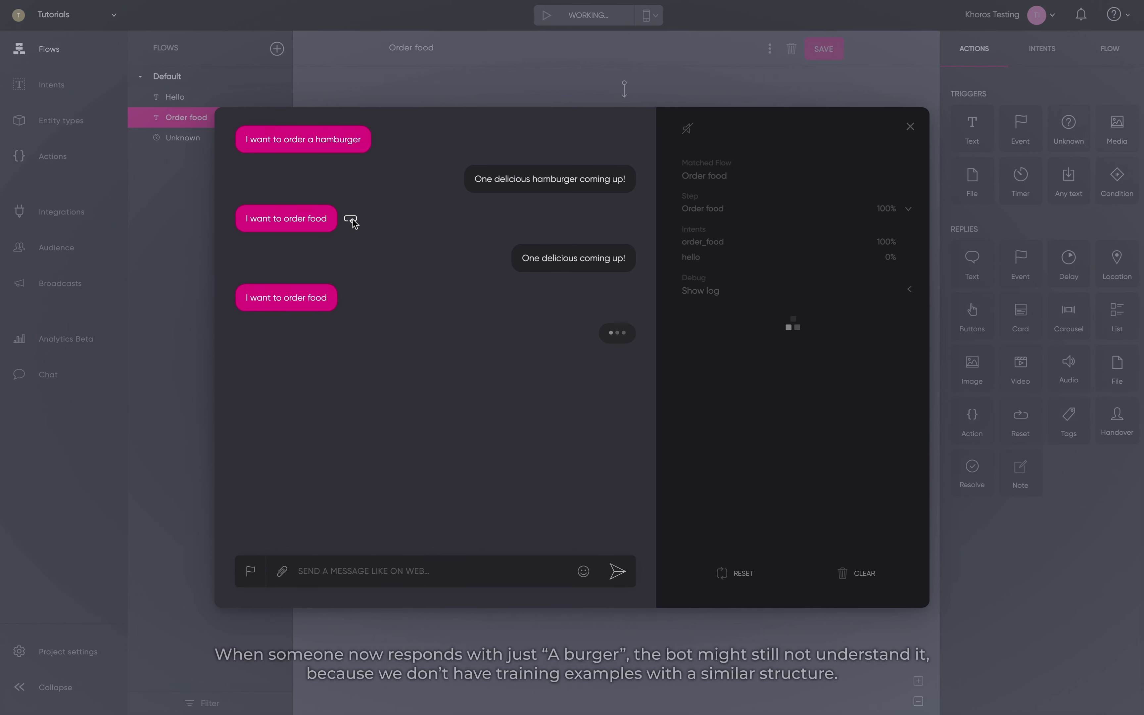
Answer 'A burger' in the test chat, then close it
{"action": "left_click", "coordinate": [370, 576]}
{"action": "type", "text": "A burger"}
{"action": "key", "text": "Return"}
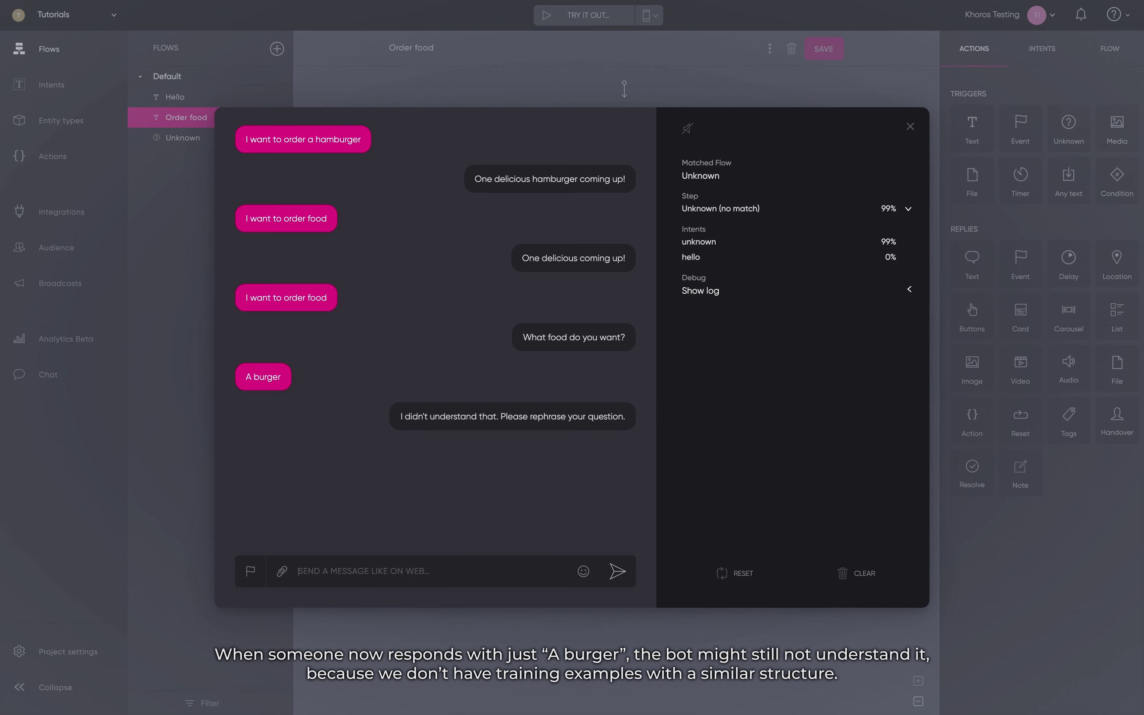
{"action": "left_click", "coordinate": [913, 126]}
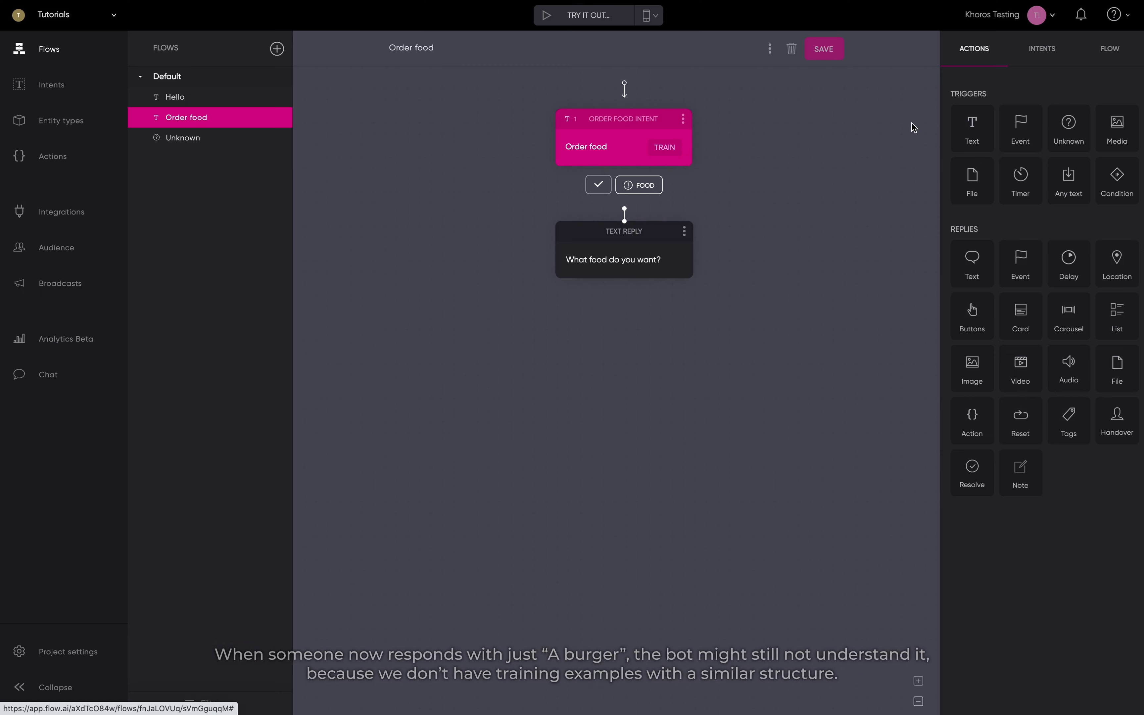
Add the Order food training example 'A burger' with burger tagged as food
{"action": "left_click", "coordinate": [666, 148]}
{"action": "left_click", "coordinate": [465, 371]}
{"action": "type", "text": "A burger"}
{"action": "double_click", "coordinate": [416, 364]}
{"action": "left_click", "coordinate": [362, 431]}
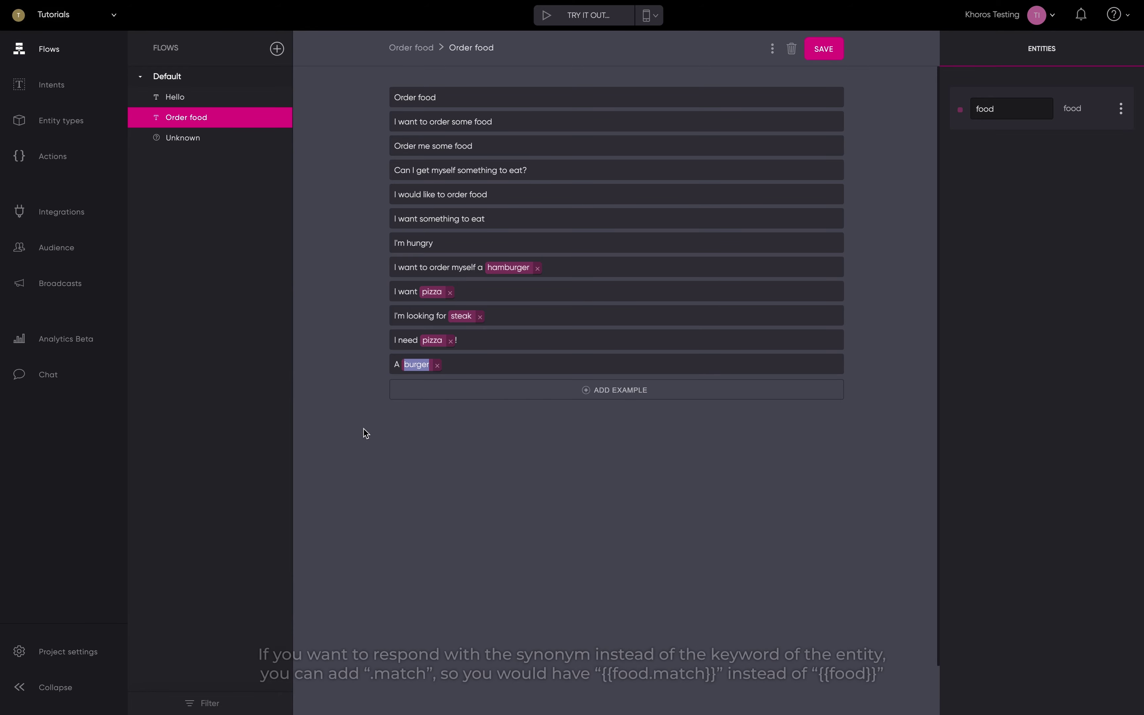
Add a 'pizza' example tagged as food, save the intent, and return to the flow
{"action": "left_click", "coordinate": [439, 392]}
{"action": "type", "text": "pizza"}
{"action": "double_click", "coordinate": [443, 389]}
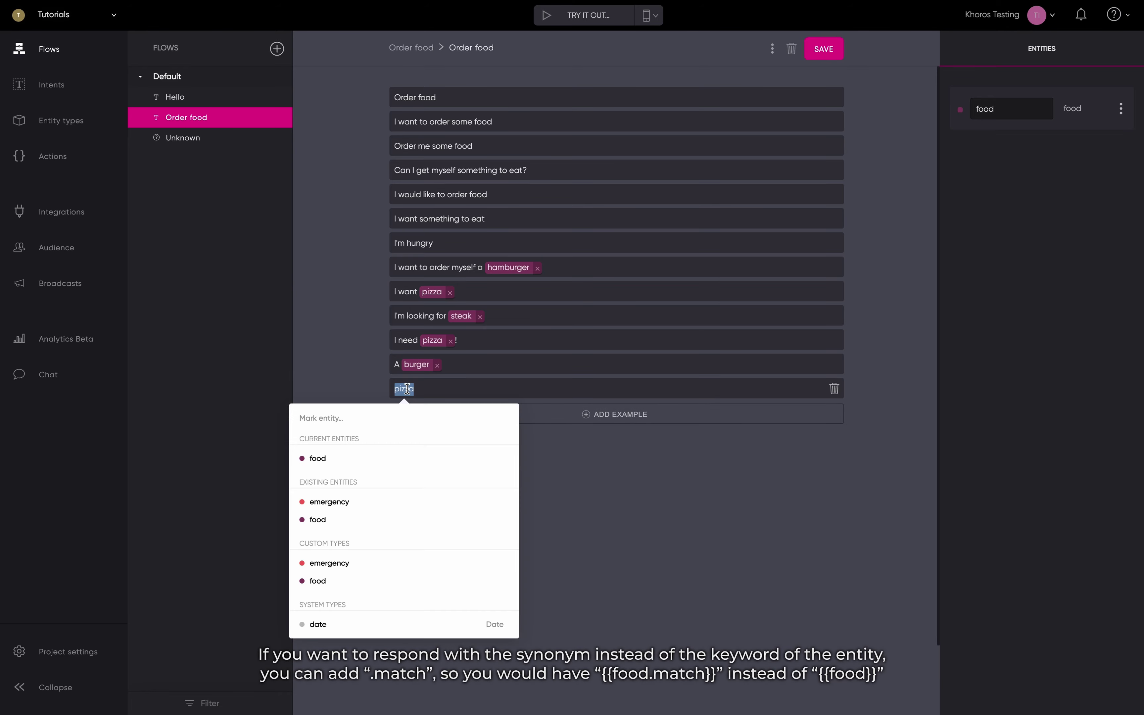
{"action": "left_click", "coordinate": [384, 454]}
{"action": "left_click", "coordinate": [823, 52]}
{"action": "left_click", "coordinate": [423, 47]}
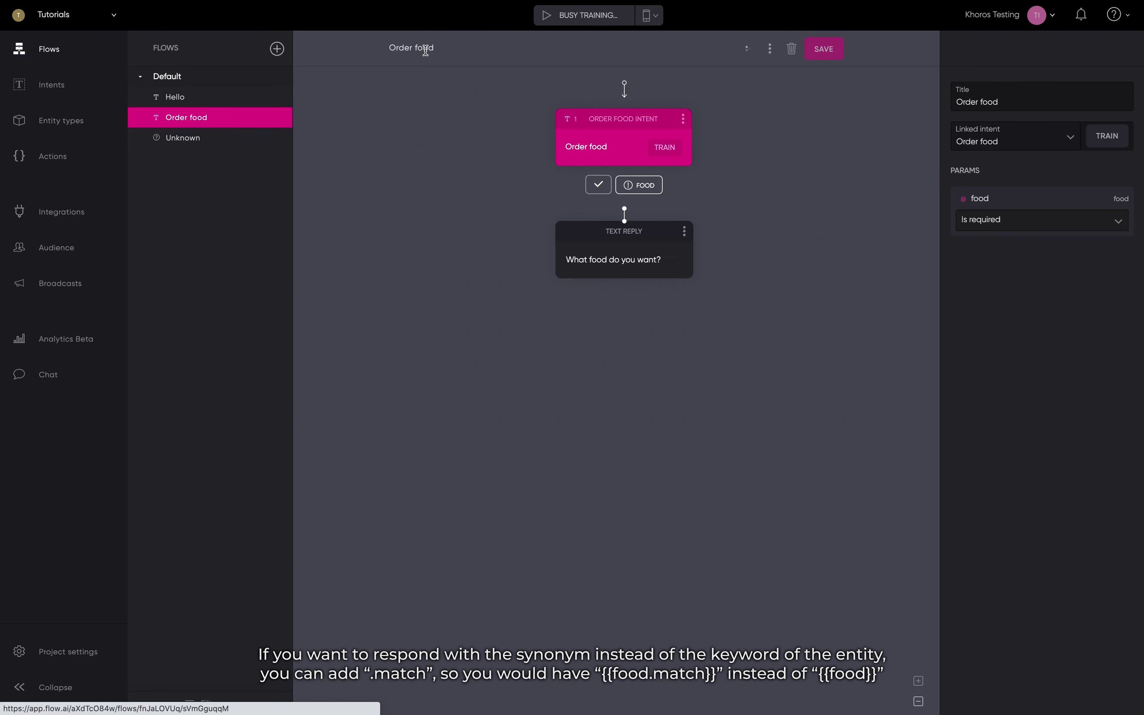
{"action": "left_click", "coordinate": [589, 16]}
{"action": "left_click", "coordinate": [351, 305]}
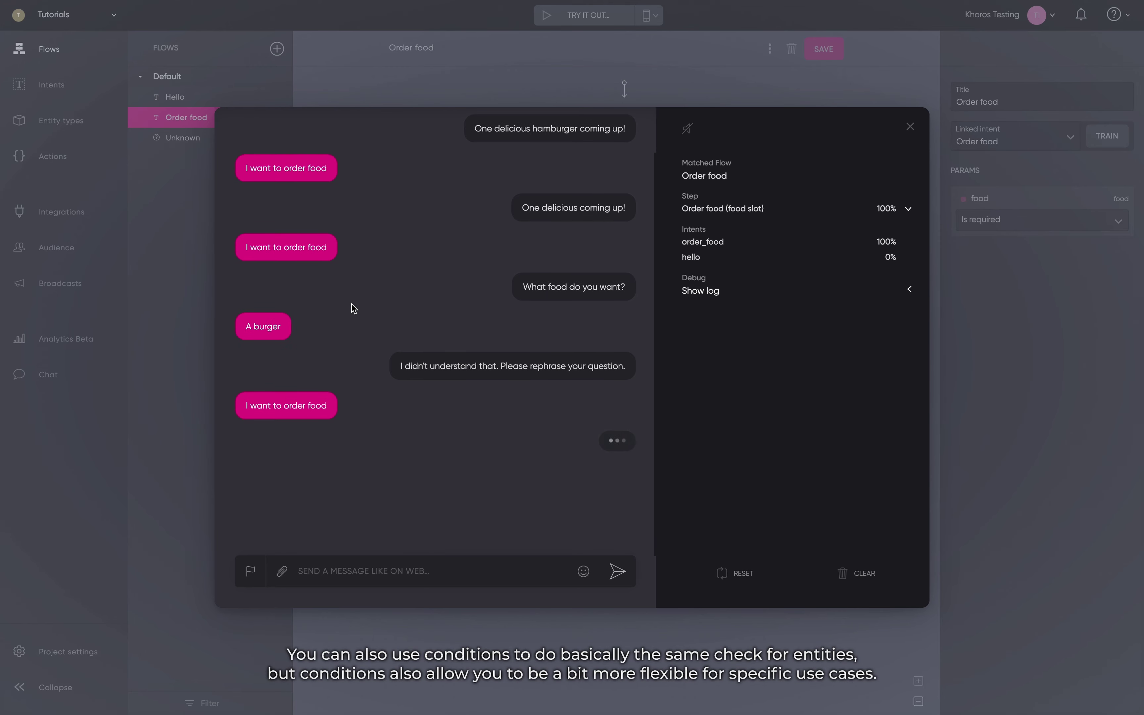
{"action": "left_click", "coordinate": [306, 321]}
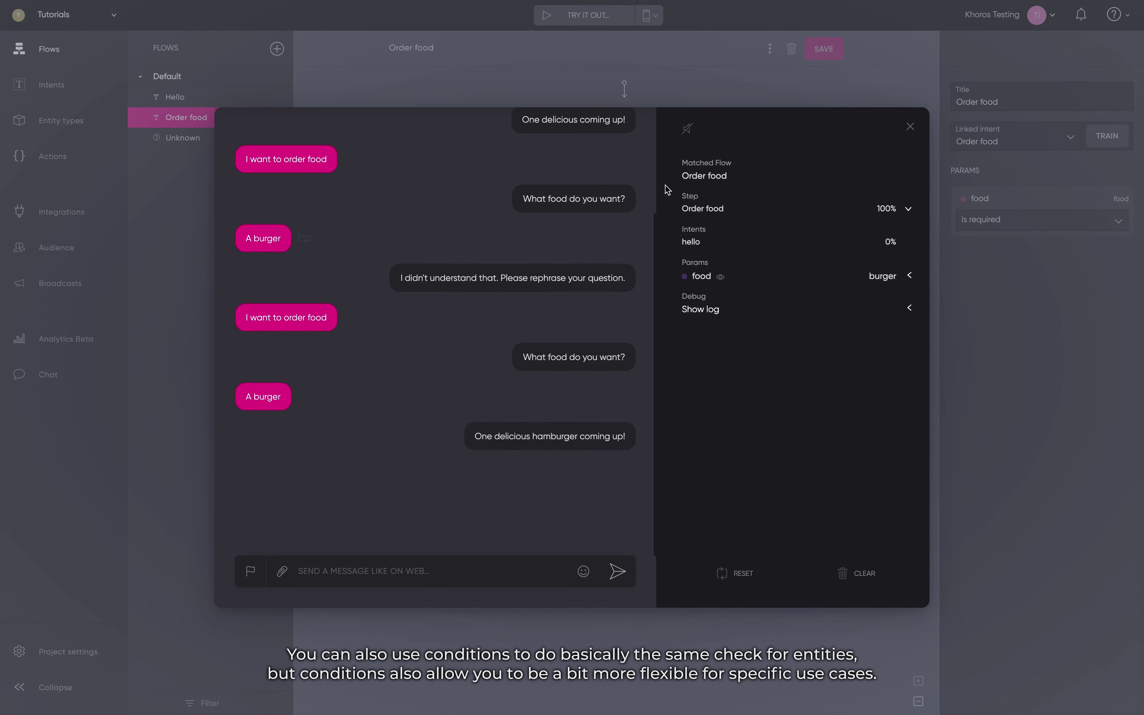
{"action": "left_click", "coordinate": [910, 129]}
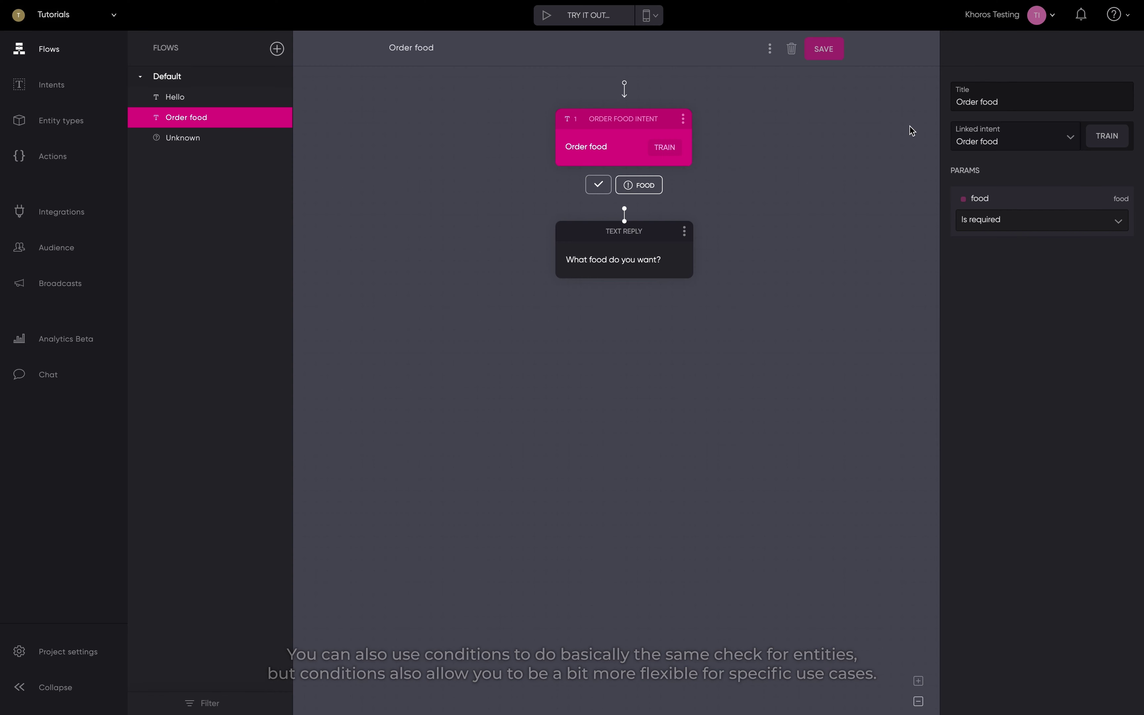
Set the food parameter to Is optional and save the flow
{"action": "left_click", "coordinate": [604, 136]}
{"action": "left_click", "coordinate": [1079, 209]}
{"action": "left_click", "coordinate": [1078, 208]}
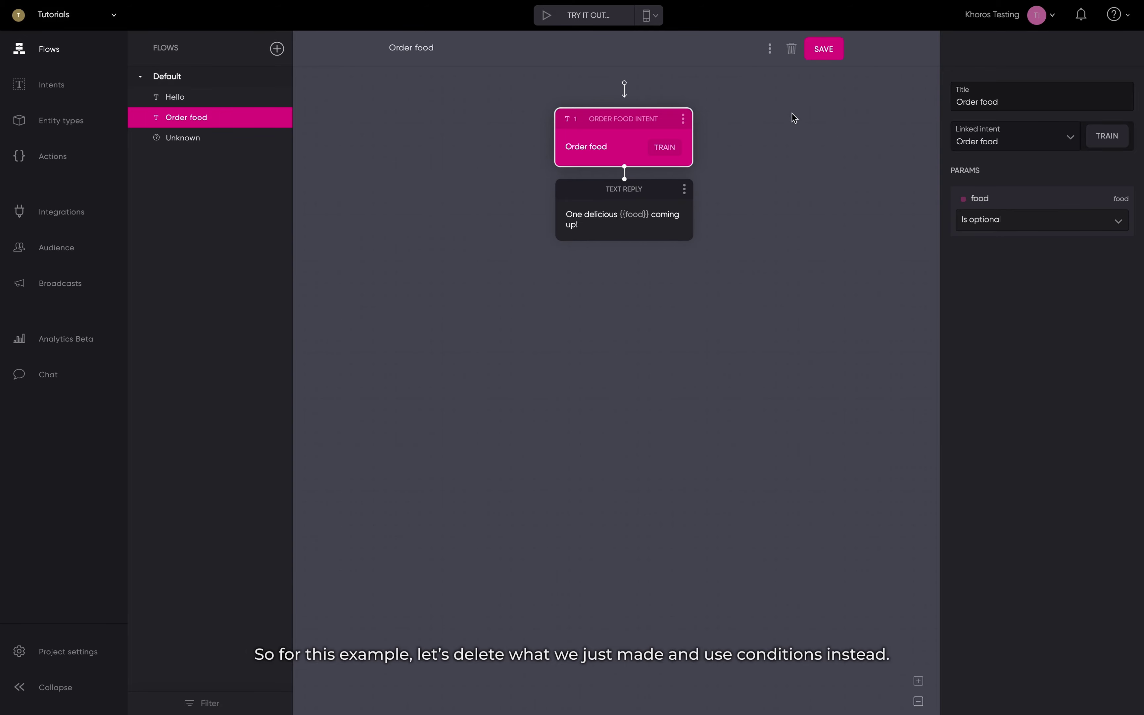
{"action": "left_click", "coordinate": [825, 49]}
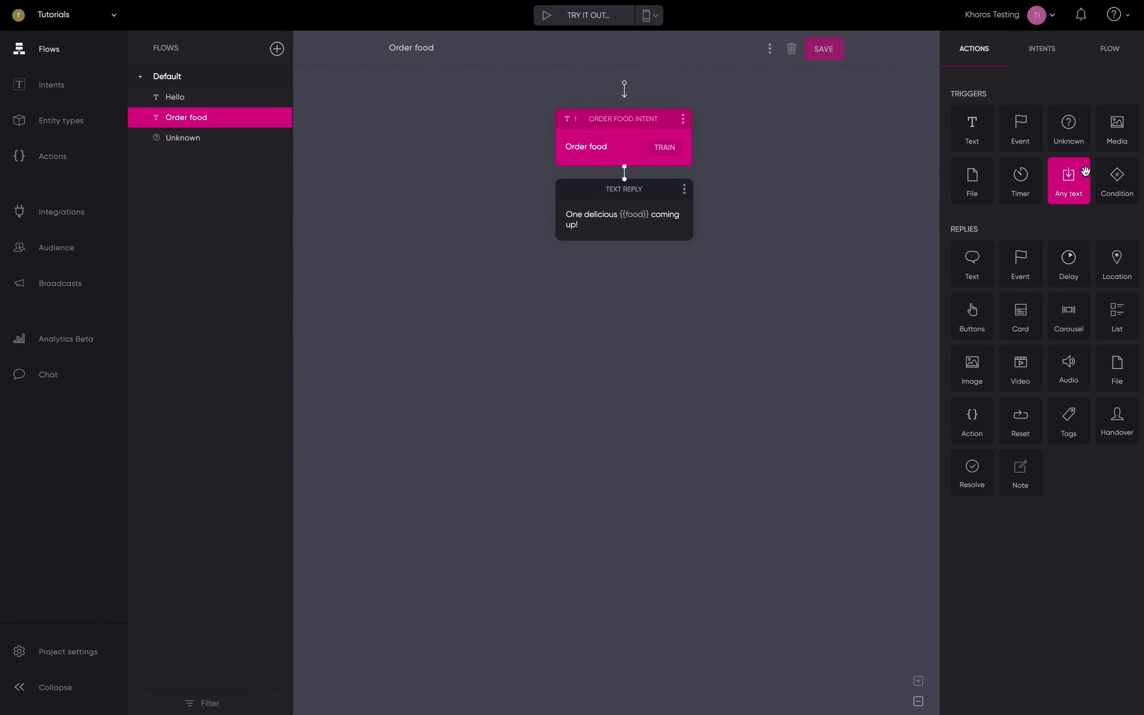
Add a condition with A and B branches under the intent, moving the existing reply into branch B
{"action": "left_click_drag", "start_coordinate": [1115, 173], "coordinate": [651, 190]}
{"action": "left_click_drag", "start_coordinate": [1128, 189], "coordinate": [662, 208]}
{"action": "left_click_drag", "start_coordinate": [575, 274], "coordinate": [690, 276]}
{"action": "left_click", "coordinate": [783, 236]}
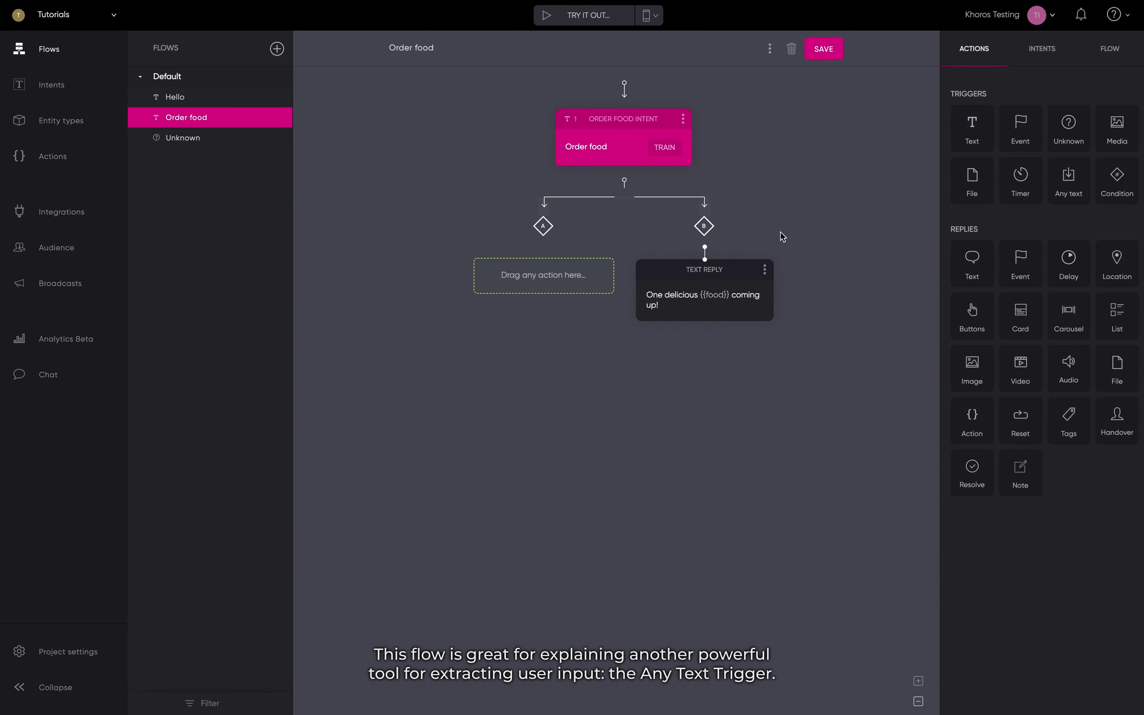
Add the reply 'What food do you want?' in branch A, followed by an Any Text step
{"action": "left_click_drag", "start_coordinate": [965, 273], "coordinate": [522, 309]}
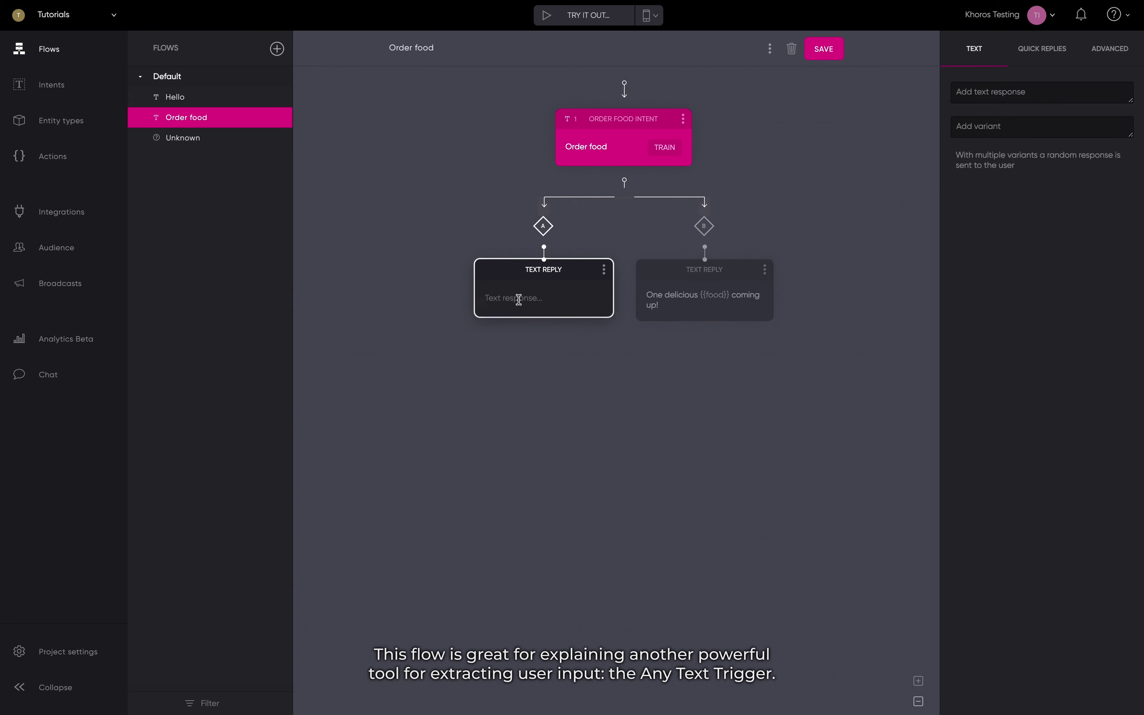
{"action": "left_click", "coordinate": [519, 299]}
{"action": "type", "text": "What food do you want?"}
{"action": "left_click", "coordinate": [528, 393]}
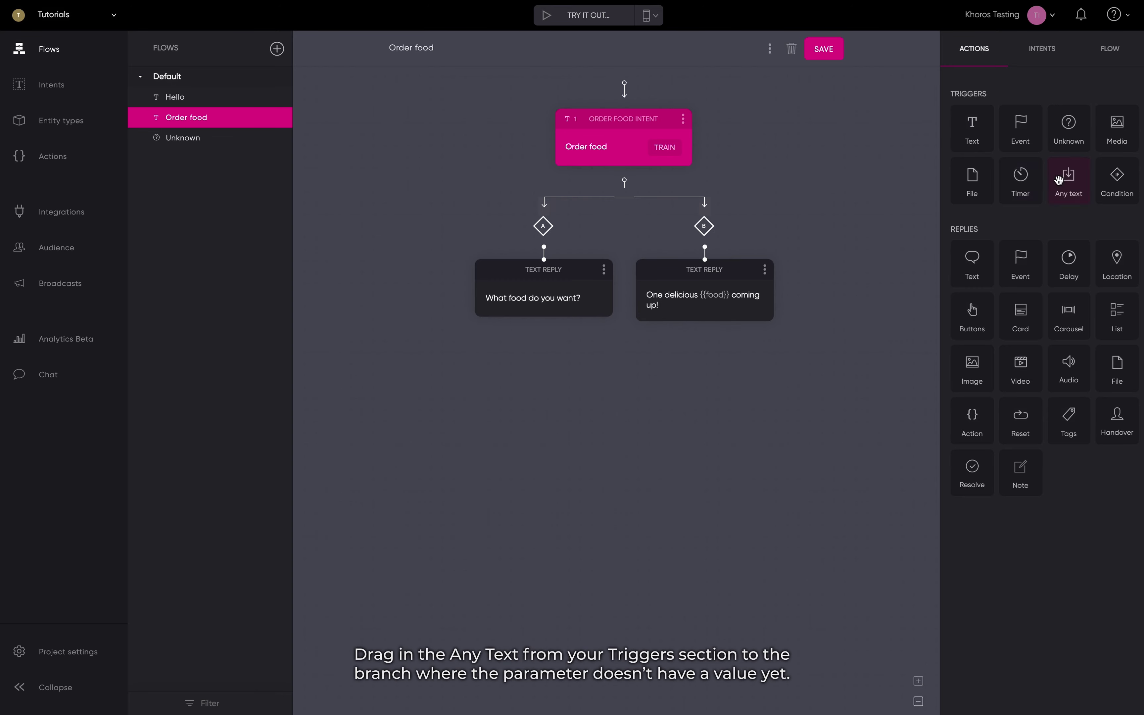
{"action": "left_click_drag", "start_coordinate": [1059, 182], "coordinate": [552, 356]}
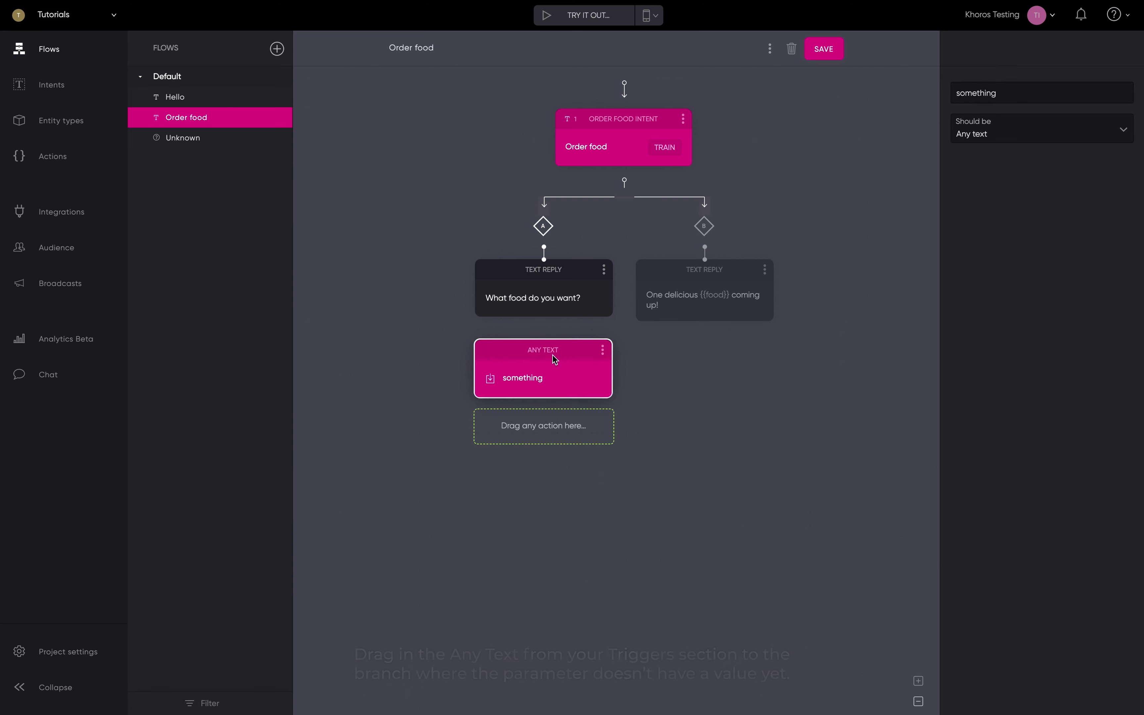
Rename the Any Text parameter from 'something' to 'food' and require a food entity value
{"action": "double_click", "coordinate": [1003, 93]}
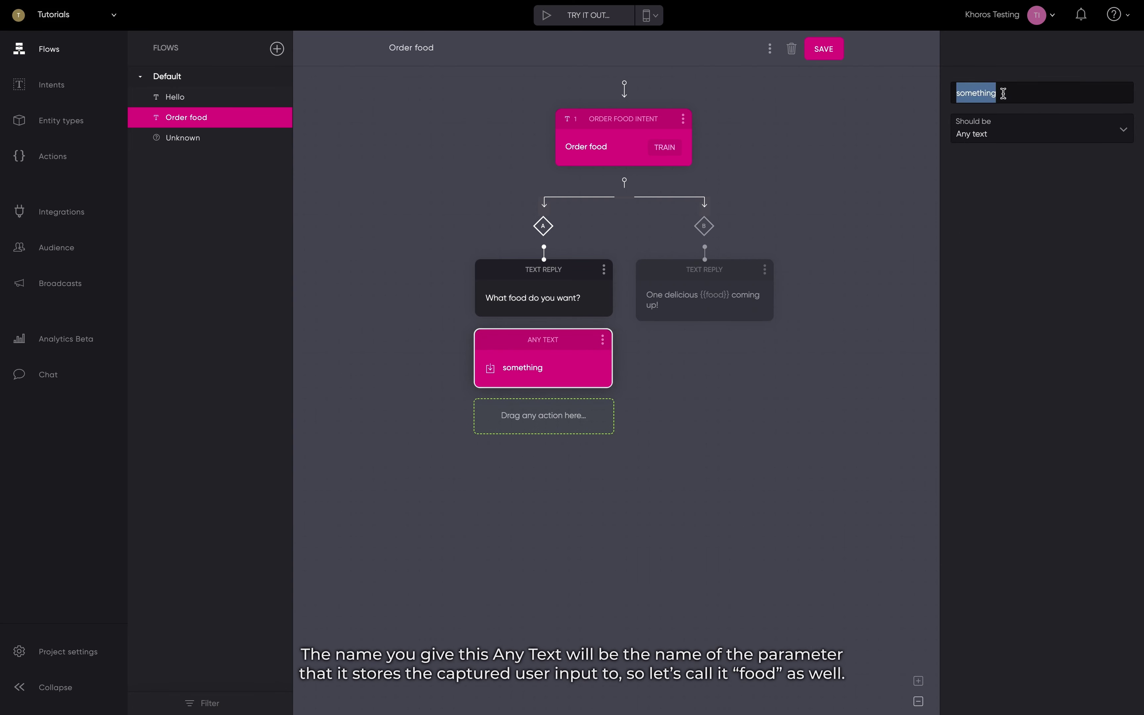
{"action": "type", "text": "food"}
{"action": "left_click", "coordinate": [1003, 130]}
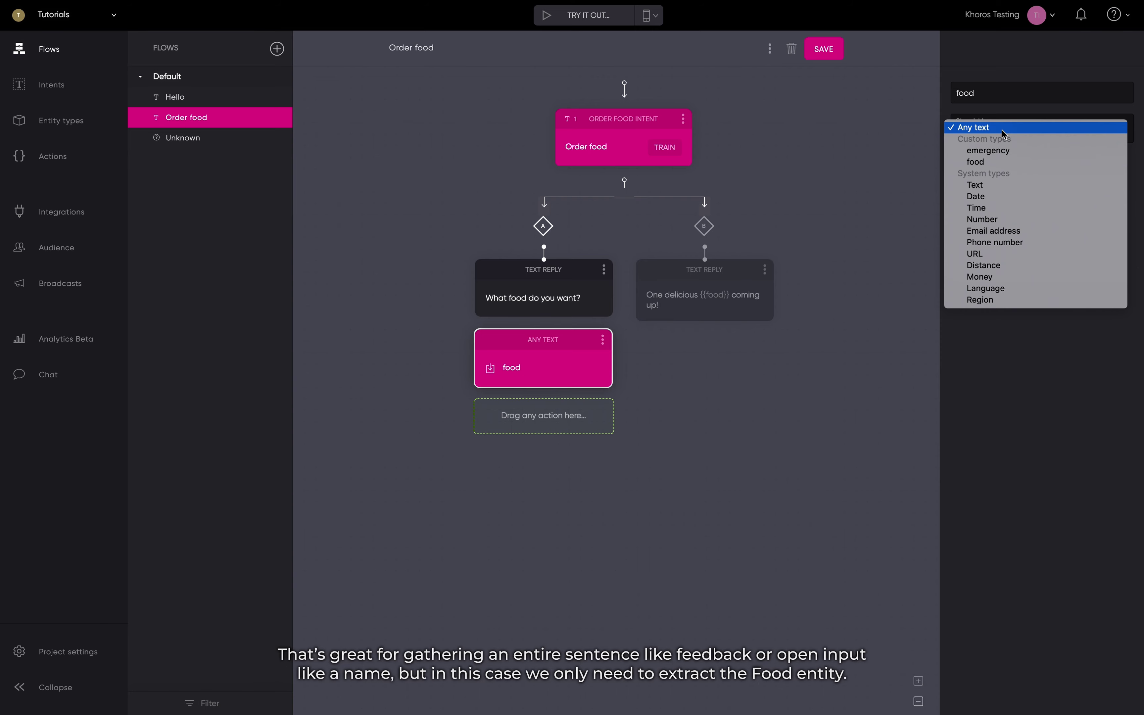
{"action": "left_click", "coordinate": [989, 162]}
{"action": "left_click", "coordinate": [872, 205]}
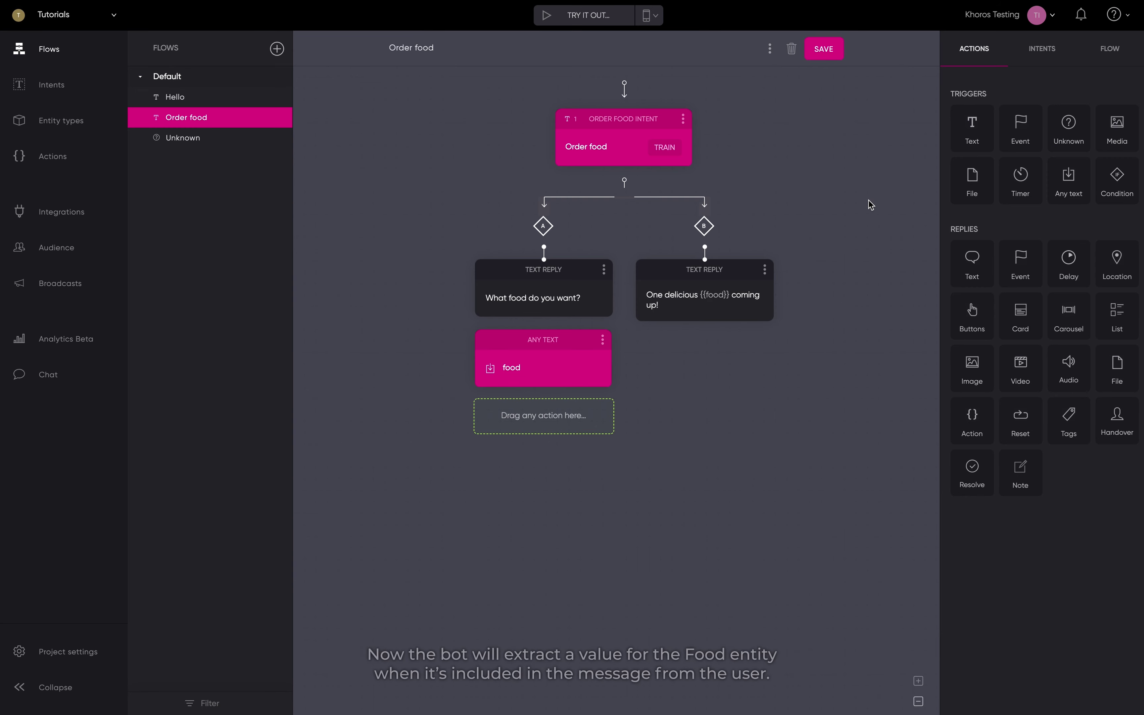
Add the reply 'One delicious {{food}} coming up!' under branch A's Any Text step
{"action": "left_click_drag", "start_coordinate": [972, 265], "coordinate": [542, 457]}
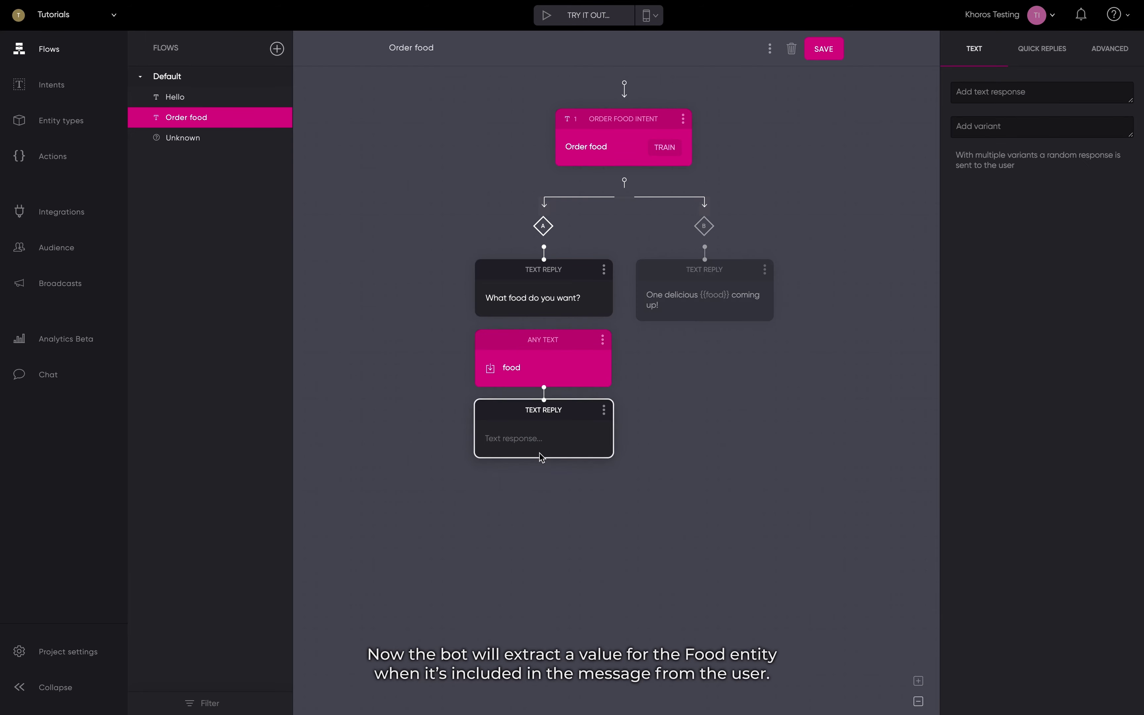
{"action": "type", "text": "One delicious {{food}} coming up!"}
{"action": "left_click", "coordinate": [702, 427]}
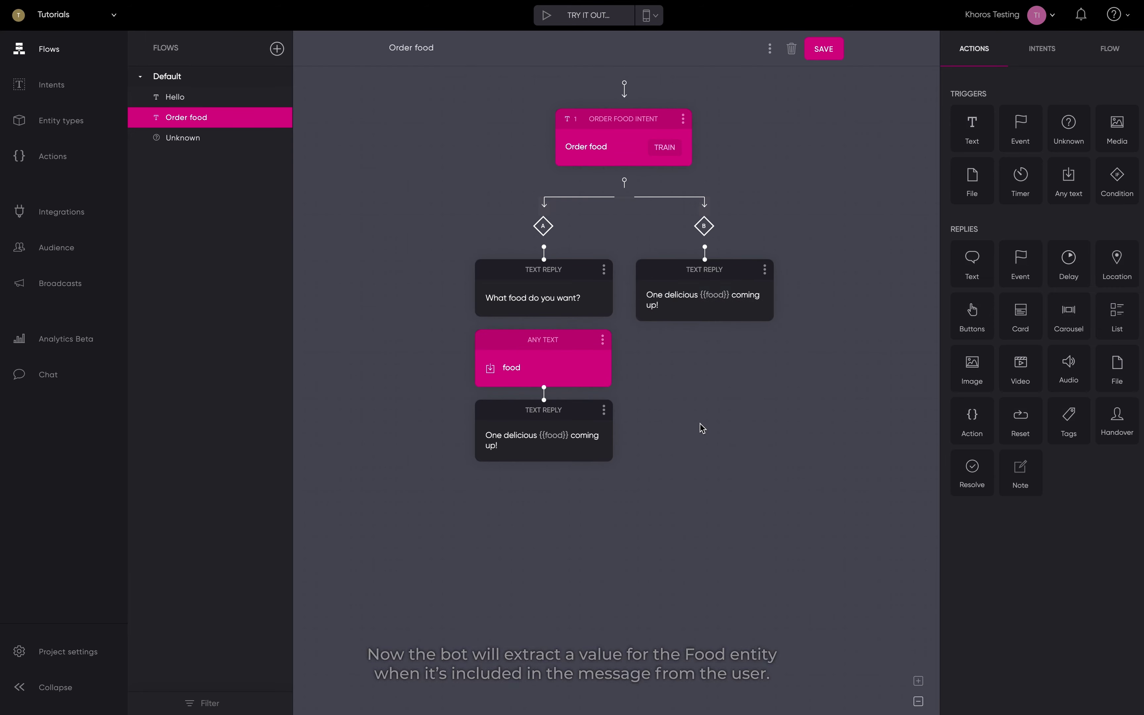
Give condition A a rule checking that the food param exists
{"action": "left_click", "coordinate": [543, 228]}
{"action": "left_click", "coordinate": [1003, 166]}
{"action": "left_click", "coordinate": [1002, 165]}
{"action": "left_click", "coordinate": [1003, 174]}
{"action": "left_click", "coordinate": [1040, 196]}
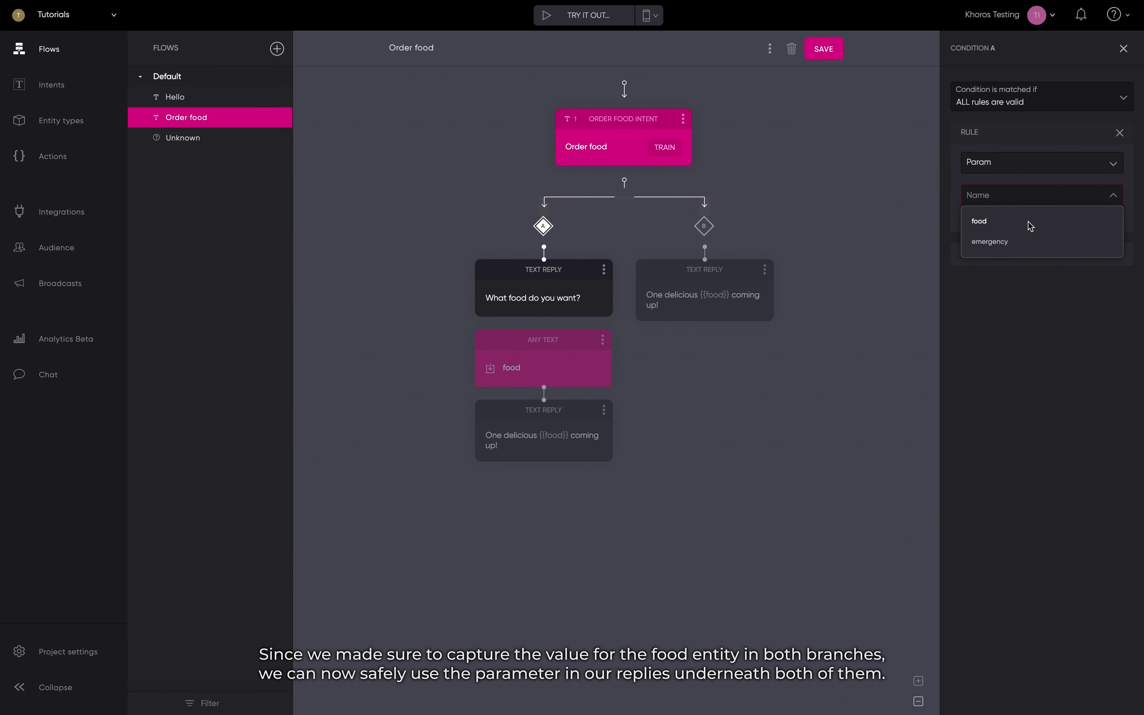
{"action": "left_click", "coordinate": [1029, 222]}
{"action": "left_click", "coordinate": [1026, 227]}
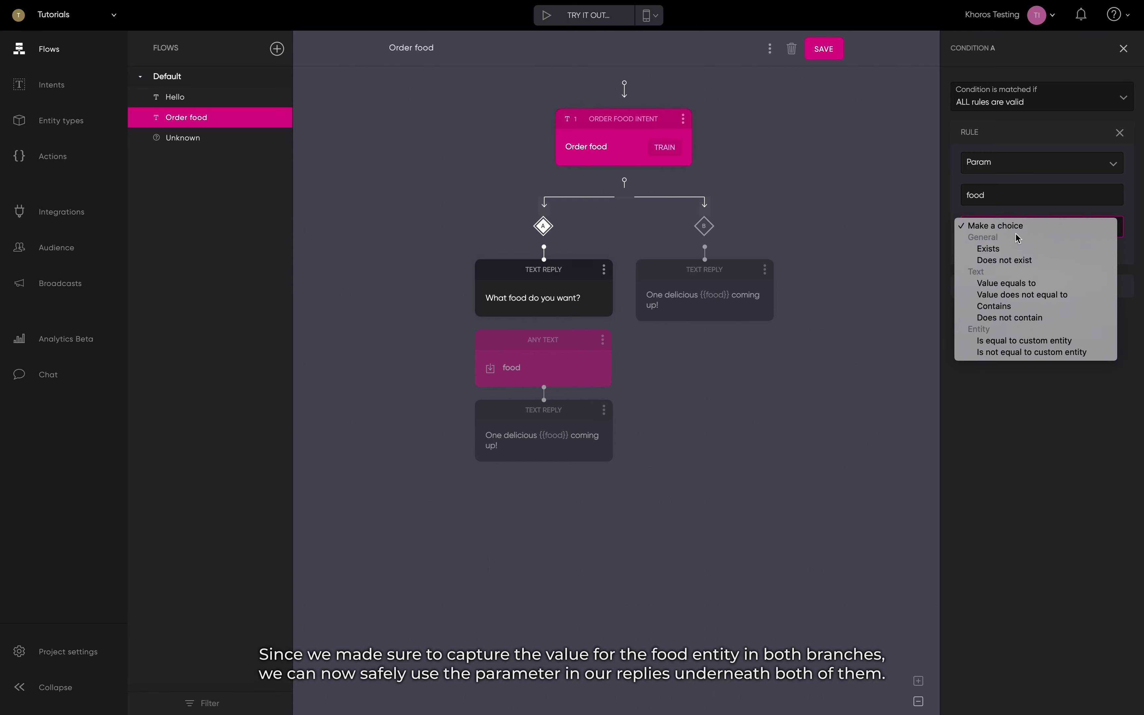
{"action": "left_click", "coordinate": [1006, 249]}
{"action": "left_click", "coordinate": [856, 368]}
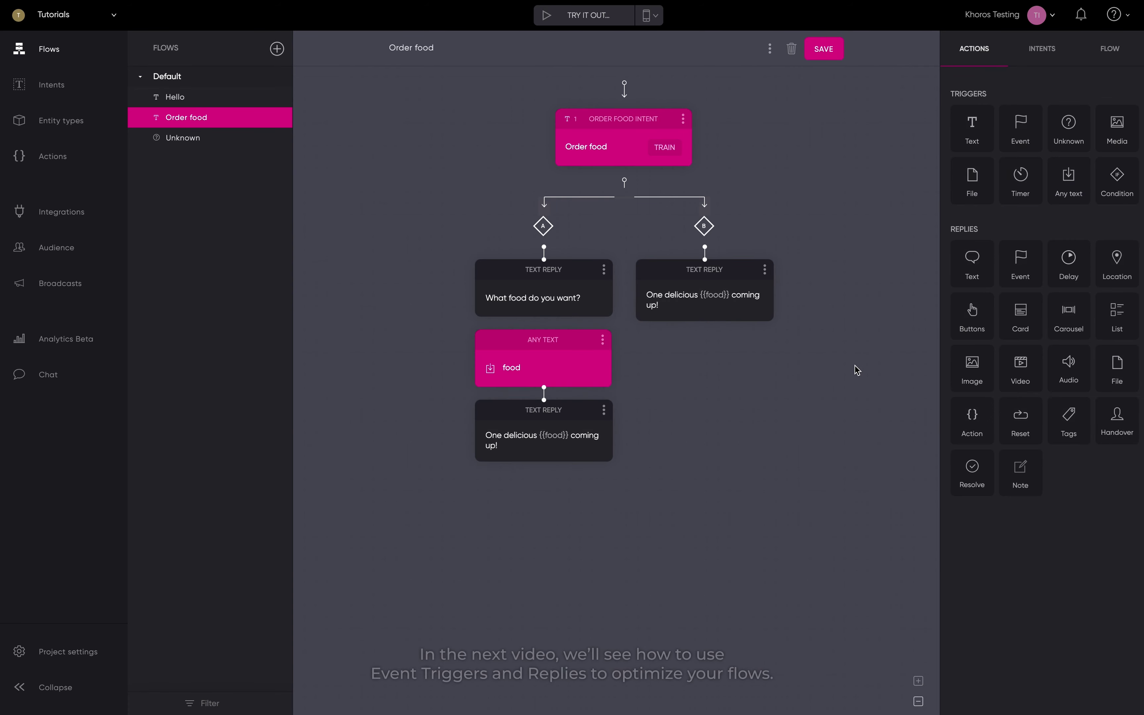